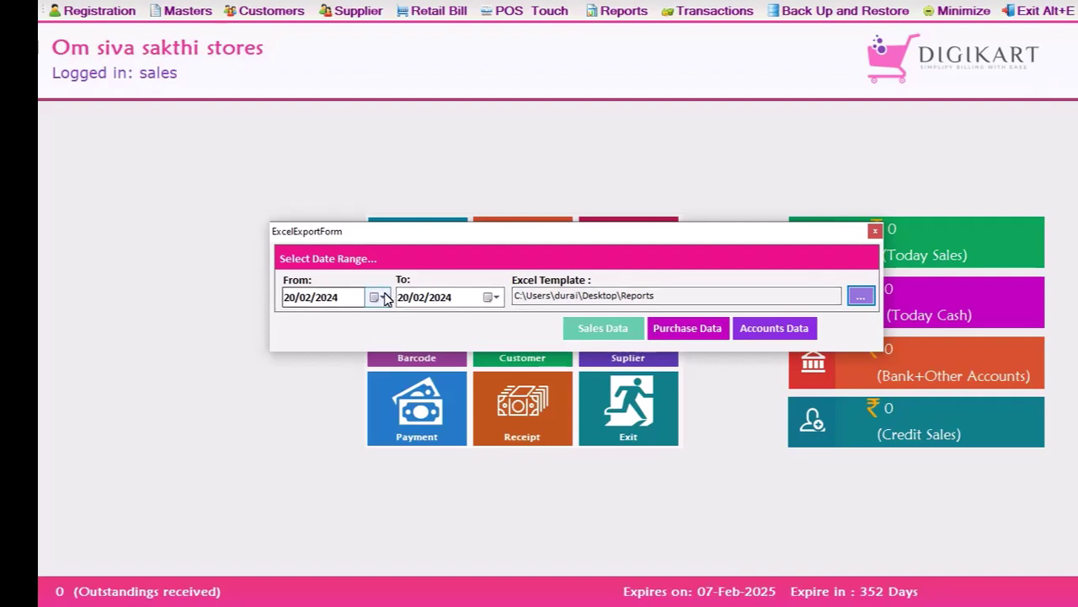
- Set the export date range from 01/01/2024 to 31/01/2024
left_click(384, 298)
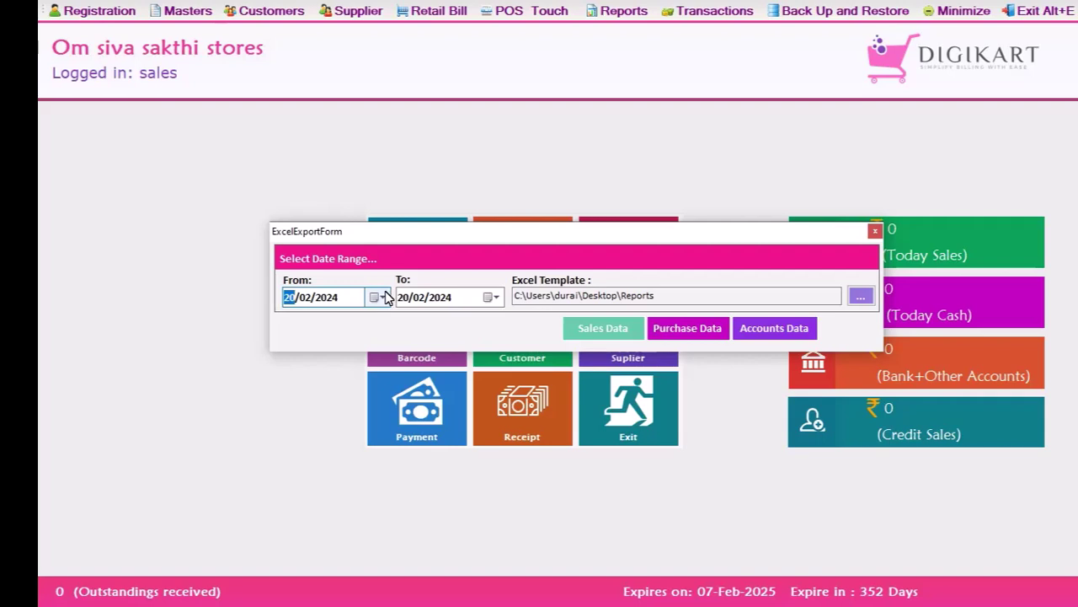
left_click(384, 298)
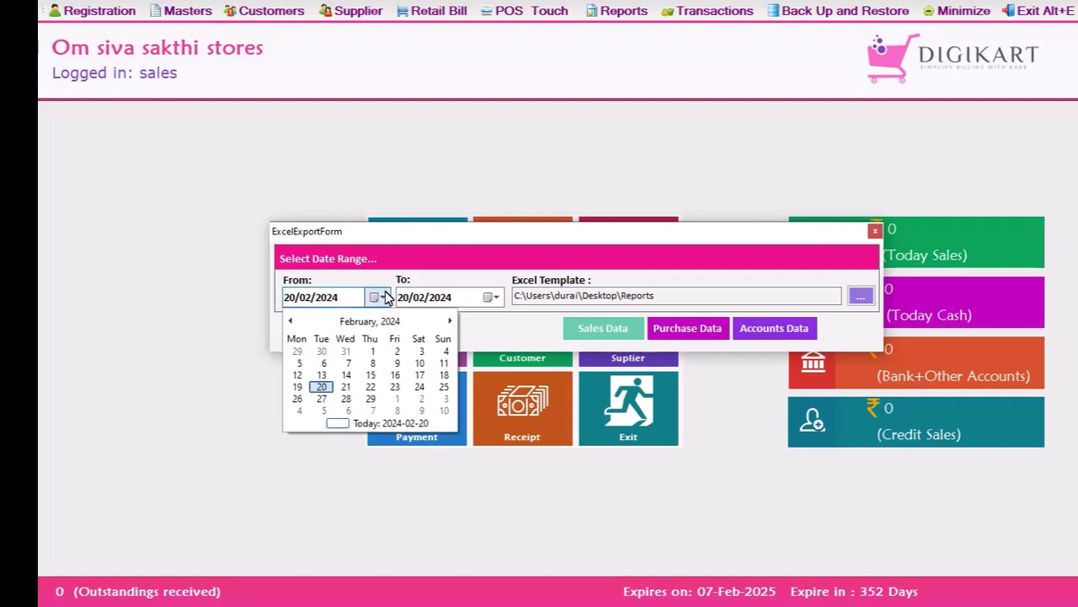
left_click(290, 321)
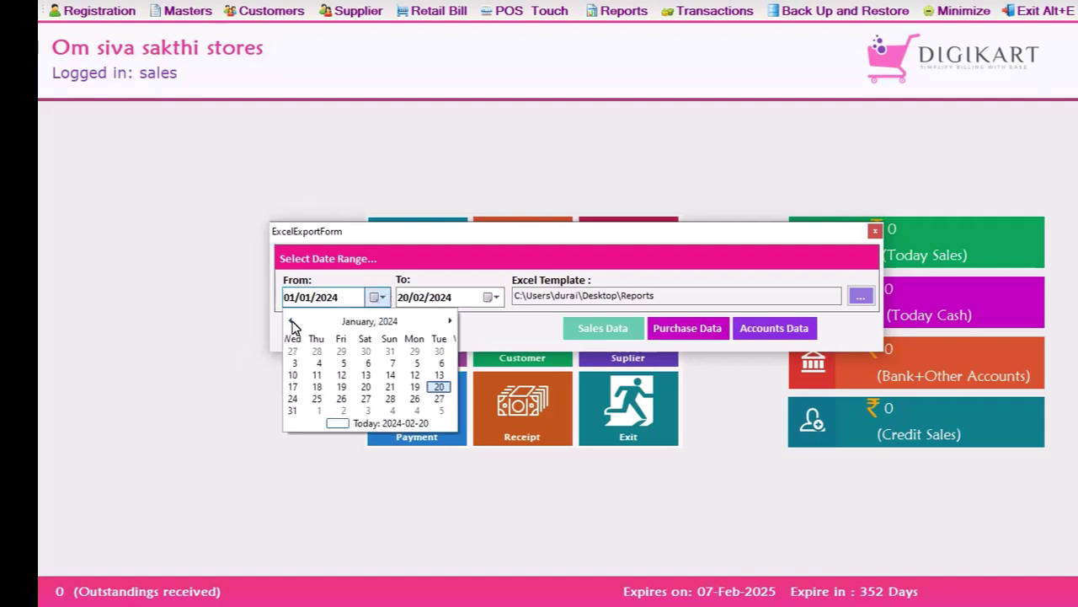
left_click(298, 363)
left_click(295, 364)
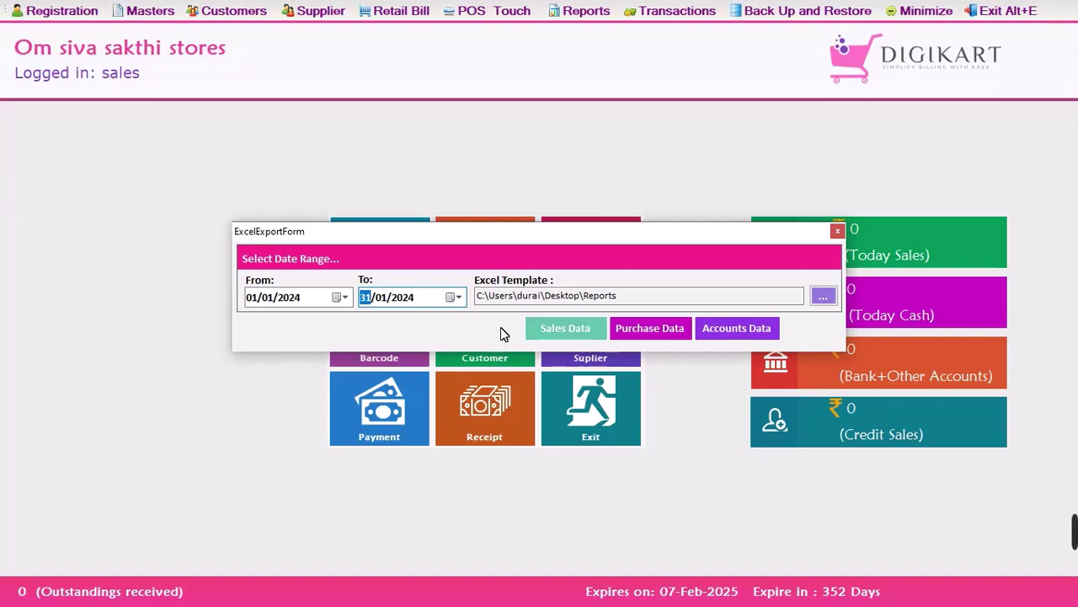
- Export the sales data to Excel and open the resulting sales_data workbook from the Reports folder on the Desktop
left_click(548, 331)
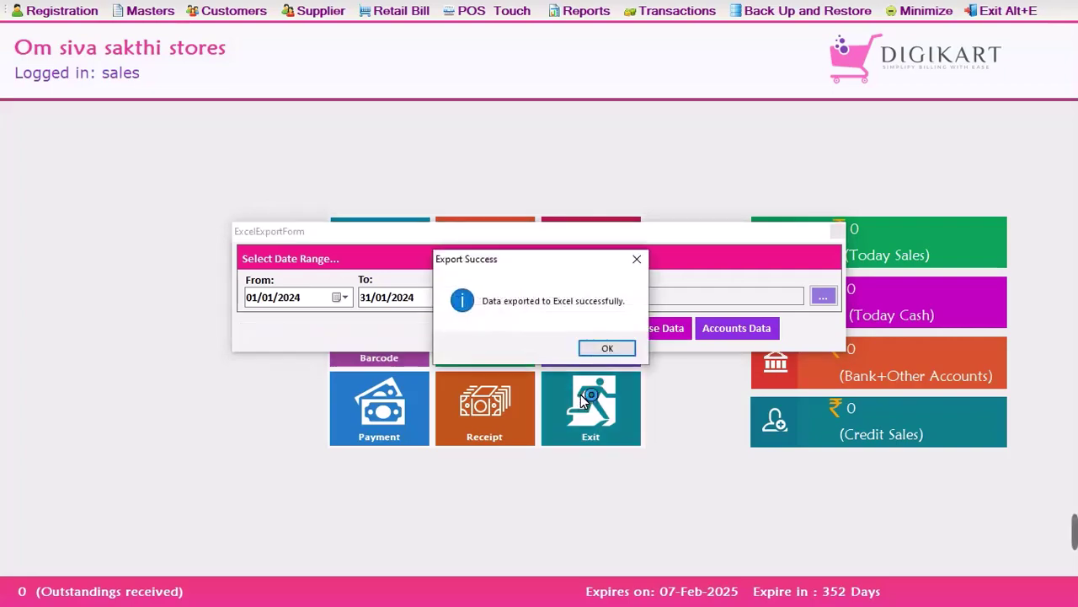
left_click(583, 357)
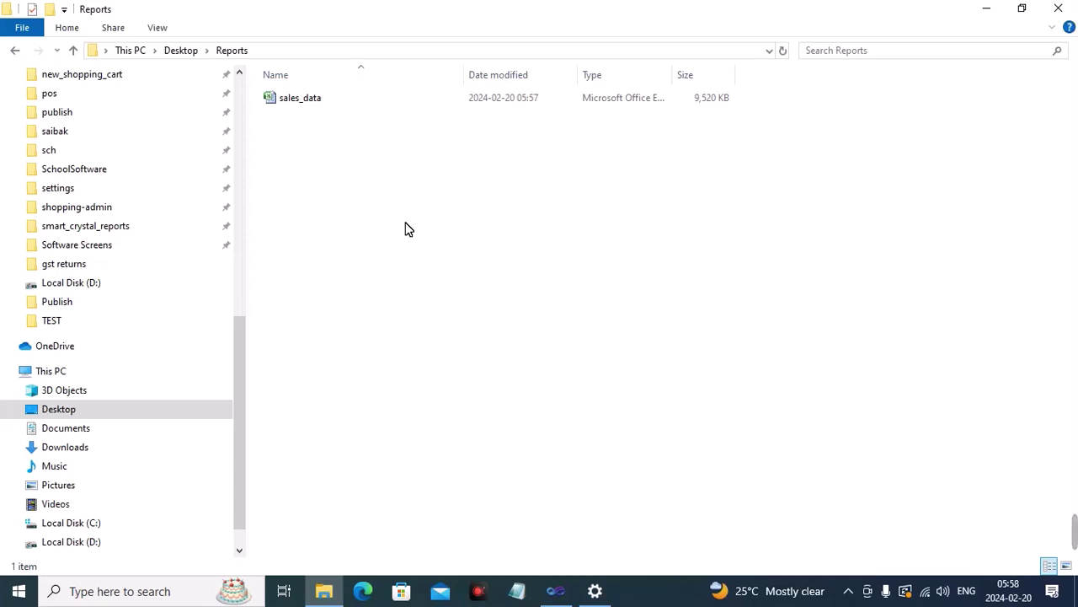
double_click(328, 105)
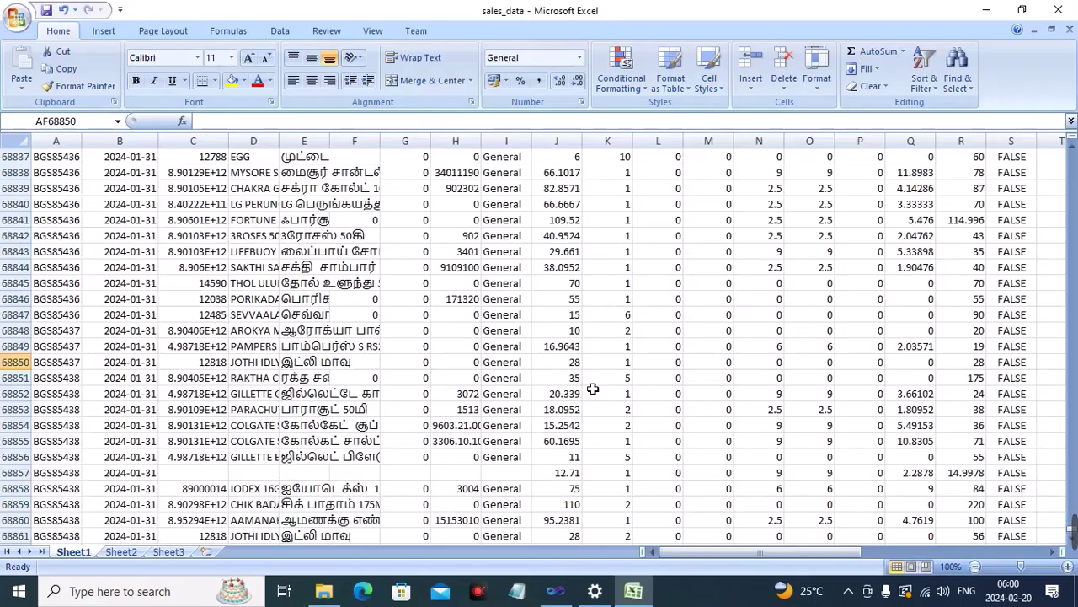
- Select all the sales data on Sheet1 and create a PivotTable from it on a new worksheet
left_click(658, 425)
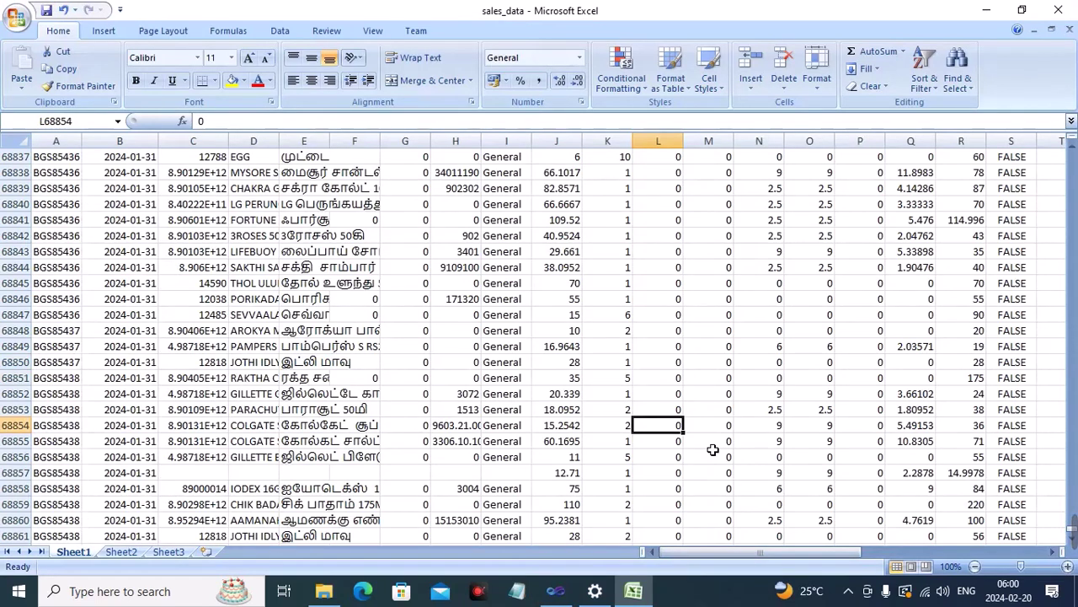
key("ctrl+a")
key("ctrl+c")
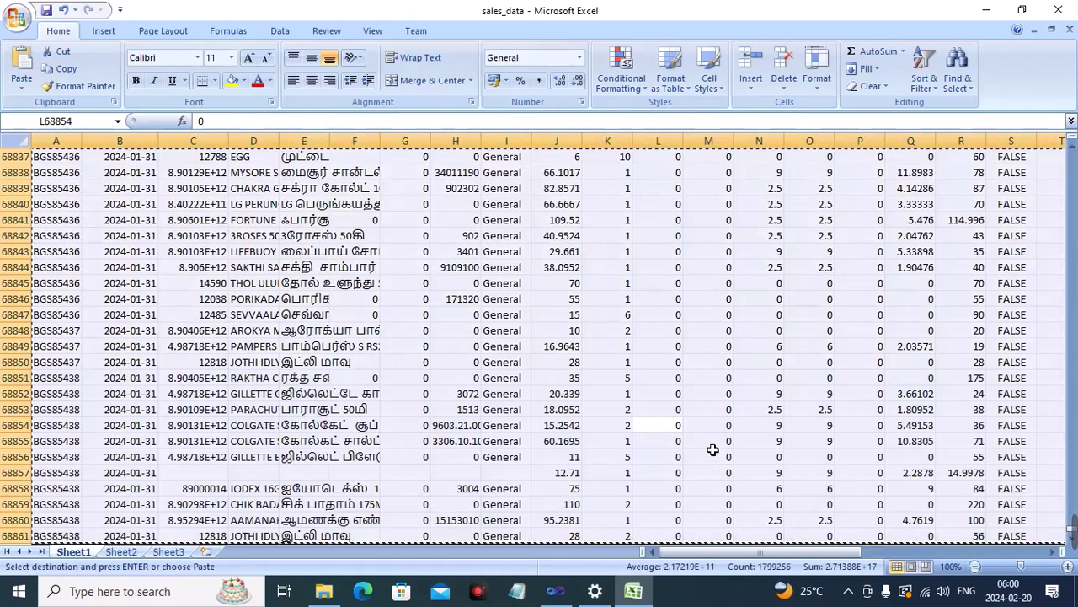
left_click(101, 34)
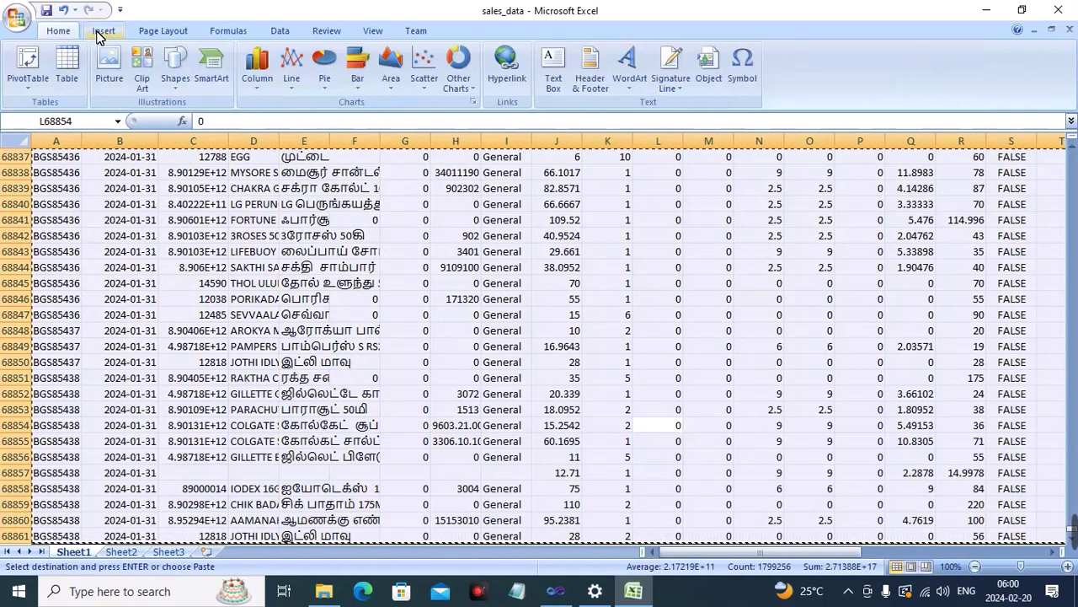
left_click(34, 89)
left_click(50, 101)
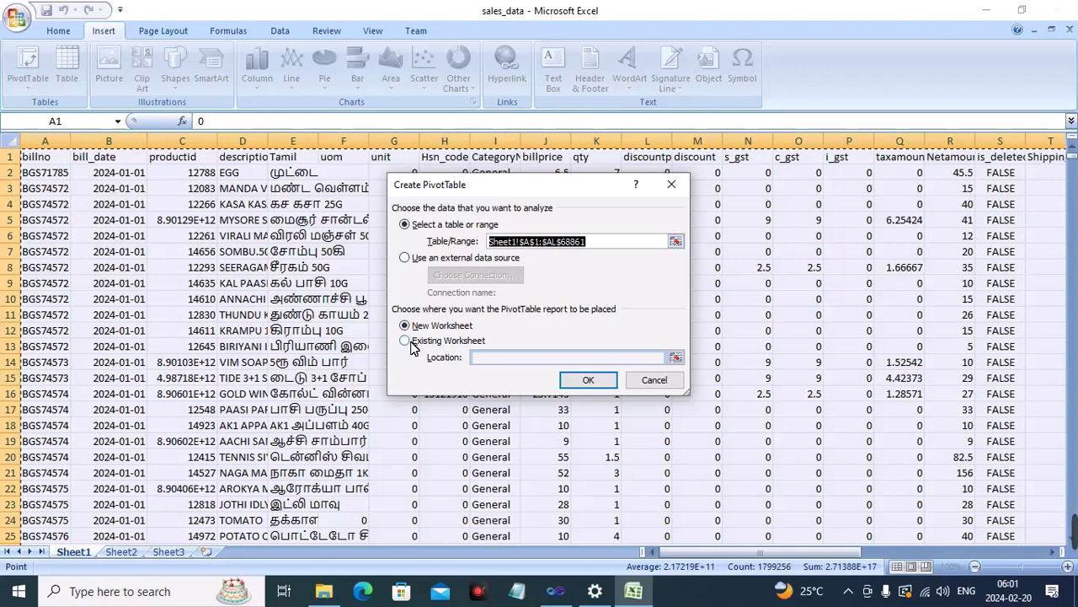
left_click(579, 383)
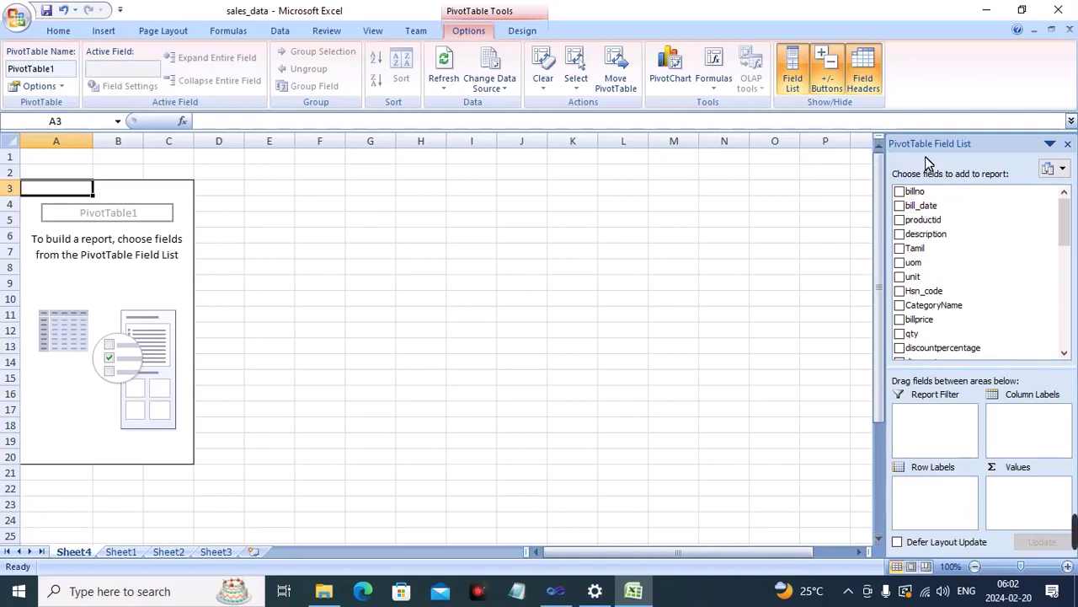
- Build a daily sales summary in the PivotTable with bill_date as row labels and the sum of Netamount as values
left_click(899, 207)
scroll(961, 313, "down", 4)
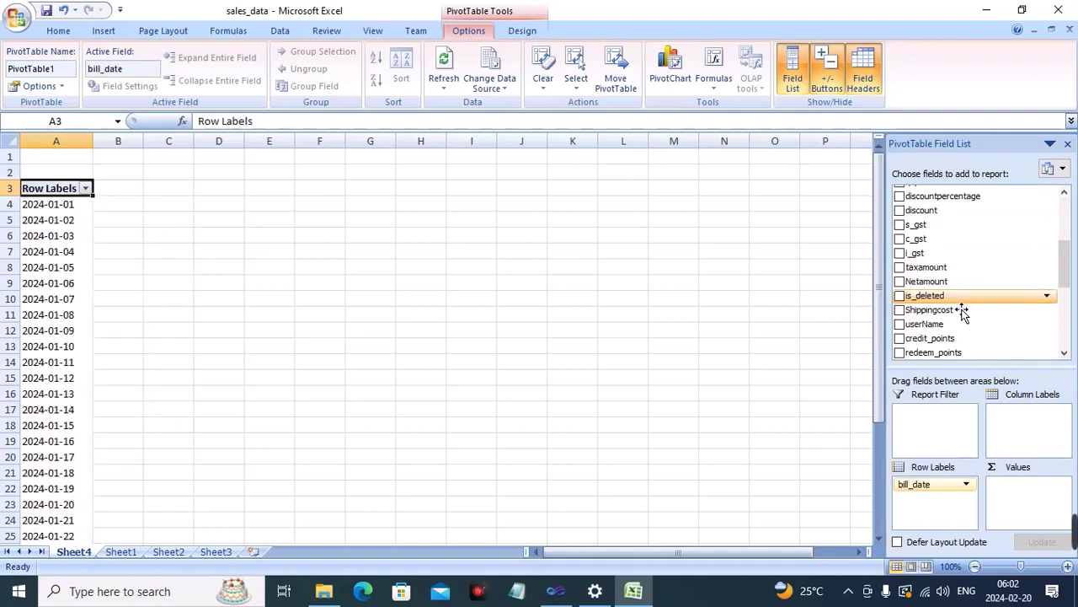
left_click(899, 282)
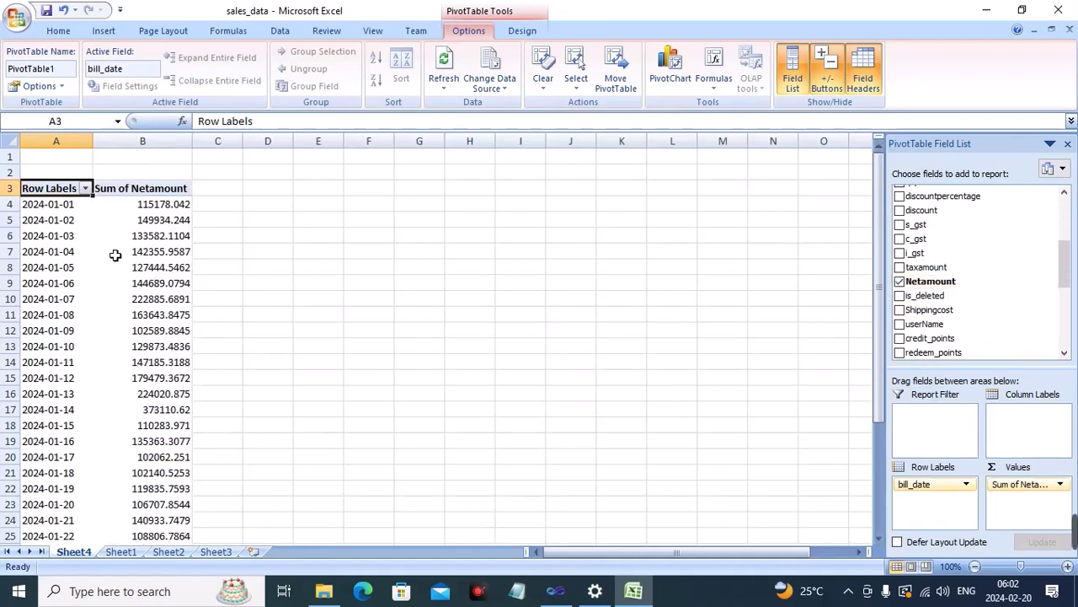
scroll(127, 241, "down", 3)
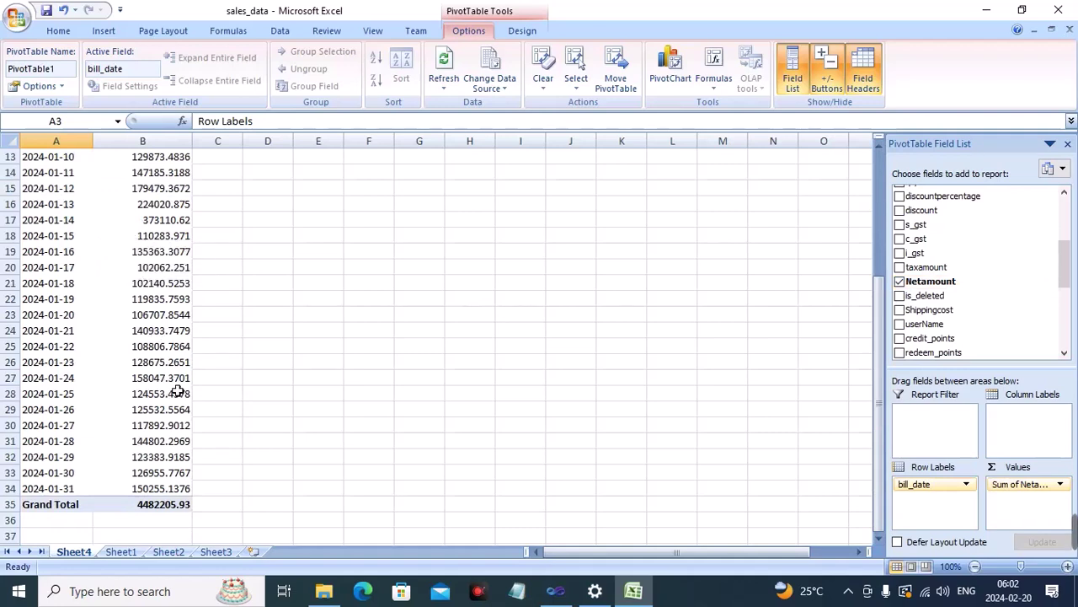
scroll(183, 398, "up", 4)
scroll(183, 398, "down", 3)
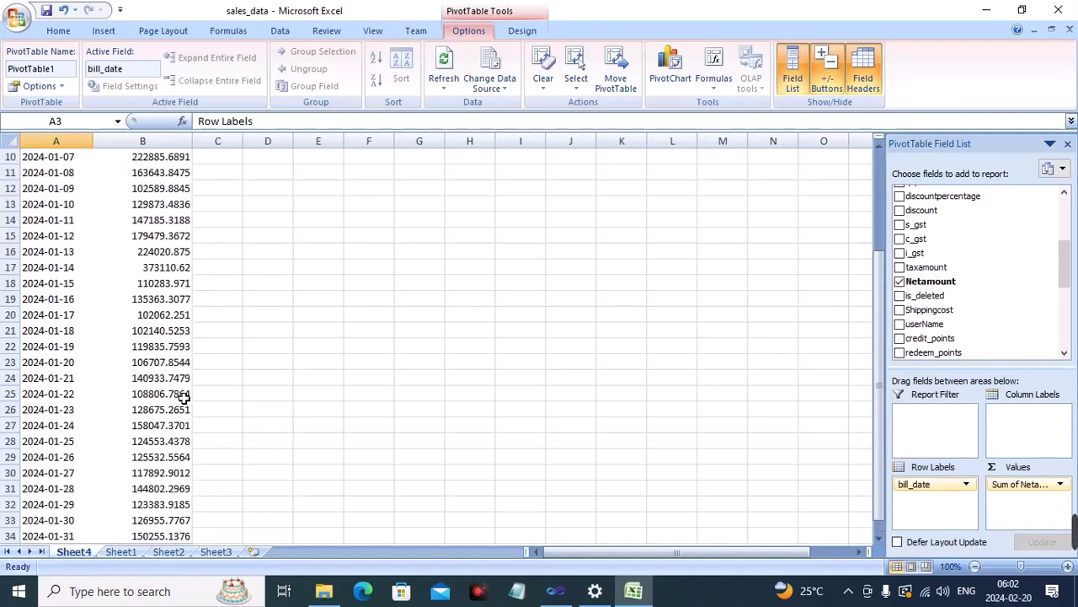
scroll(183, 398, "down", 1)
scroll(184, 398, "up", 4)
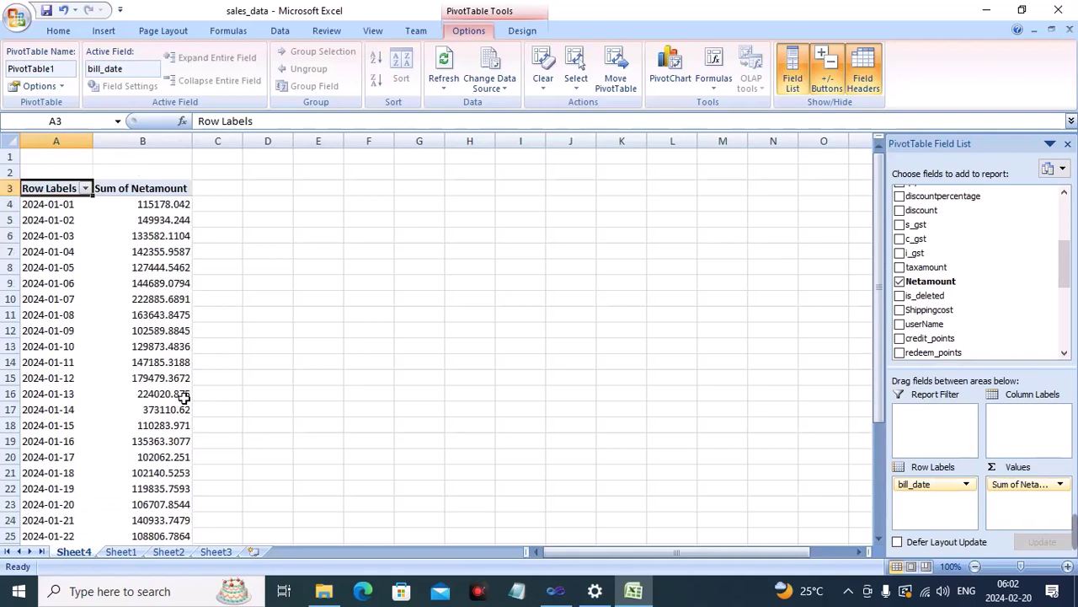
- Add billno to the PivotTable values as a count beside the sum of Netamount
scroll(953, 202, "up", 4)
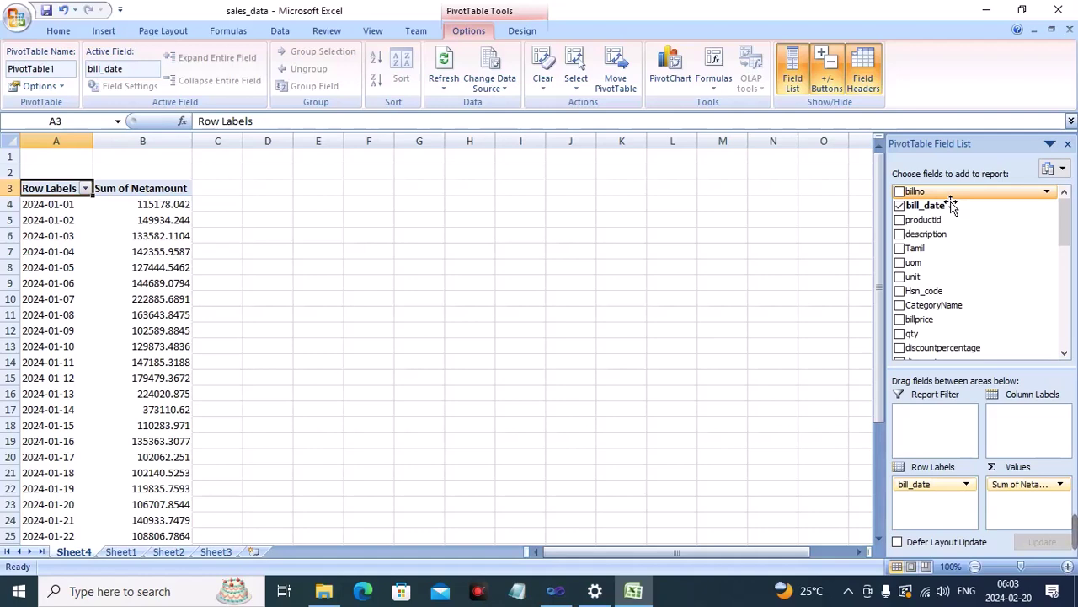
left_click_drag(950, 205, 1003, 514)
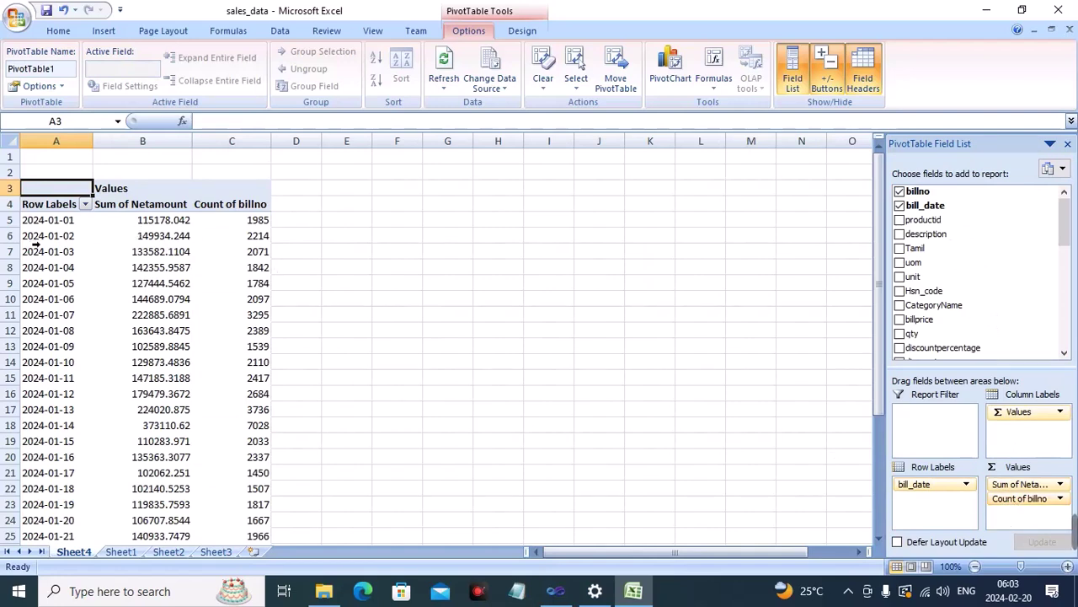
scroll(198, 287, "down", 4)
scroll(201, 288, "up", 4)
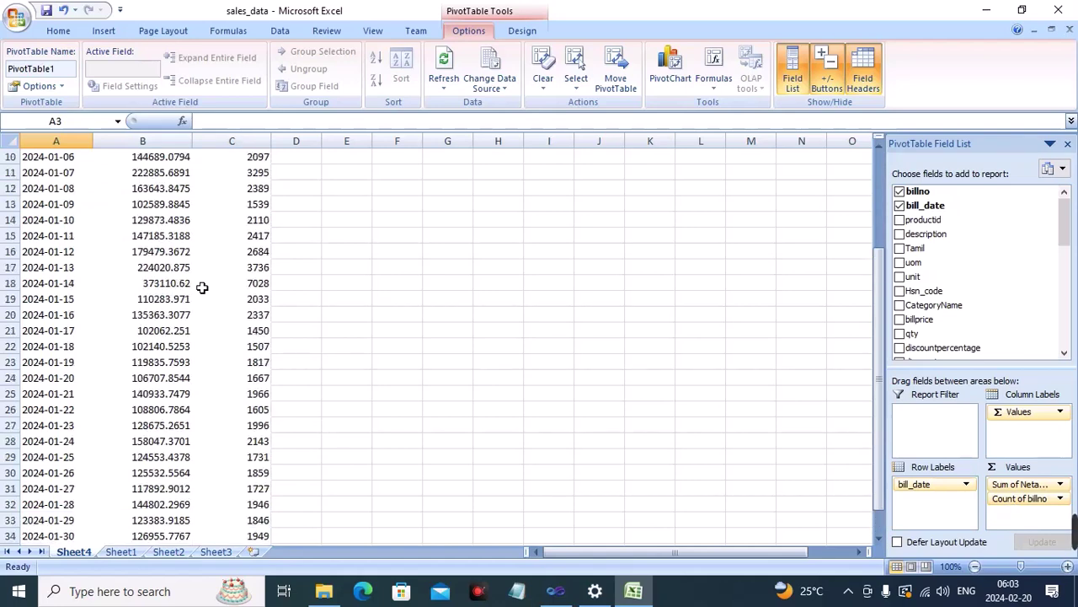
scroll(203, 288, "down", 5)
scroll(203, 288, "up", 5)
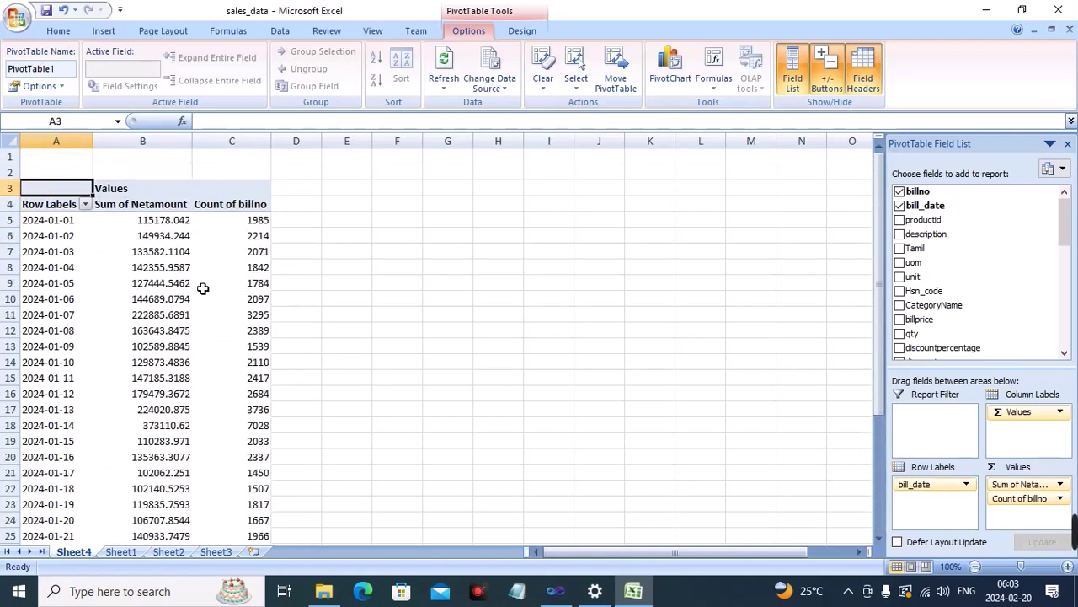
- Add account_name as a second row label under bill_date to split each day's sales by payment account
scroll(1053, 248, "down", 8)
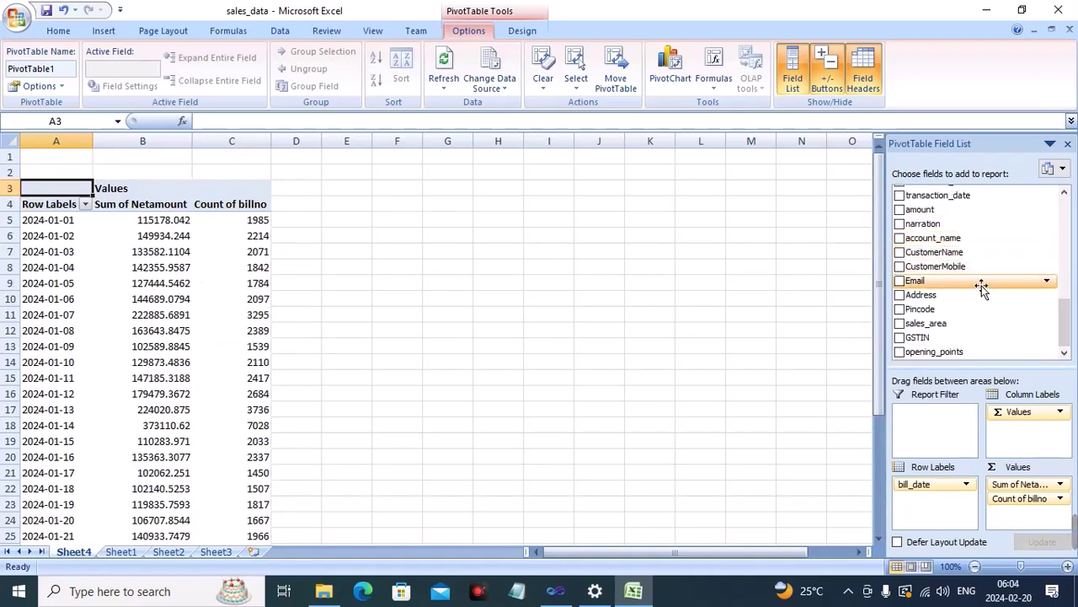
scroll(968, 291, "up", 1)
scroll(965, 282, "up", 3)
scroll(965, 290, "down", 2)
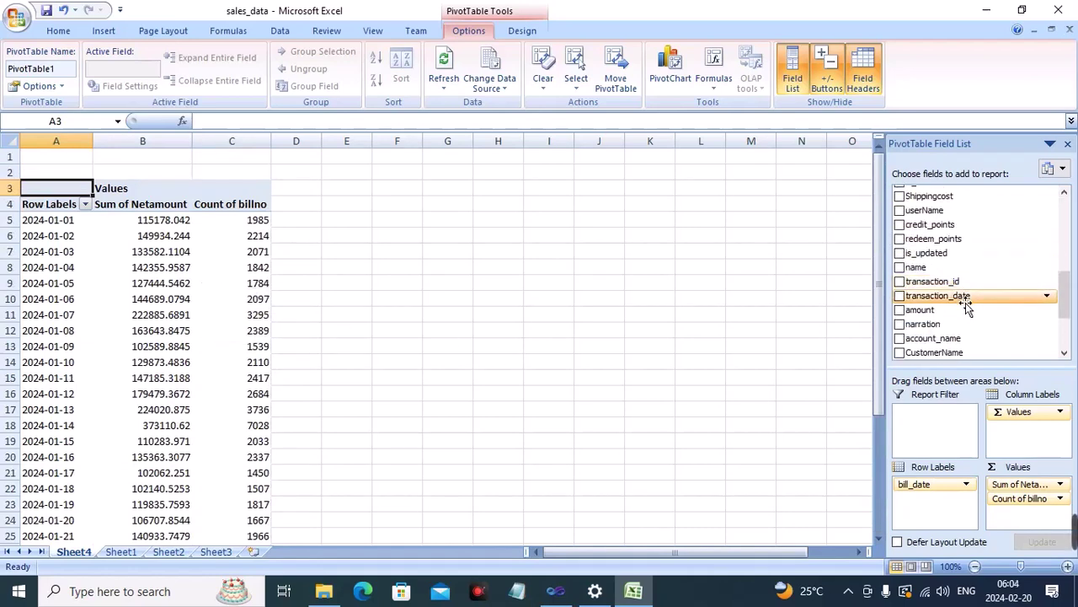
left_click(899, 339)
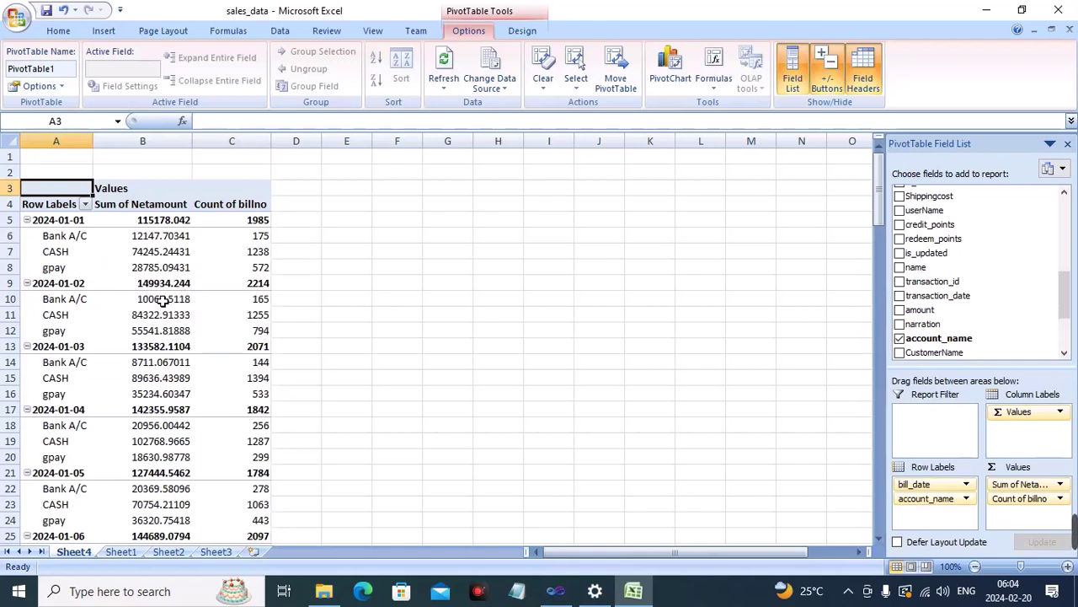
scroll(241, 238, "down", 1)
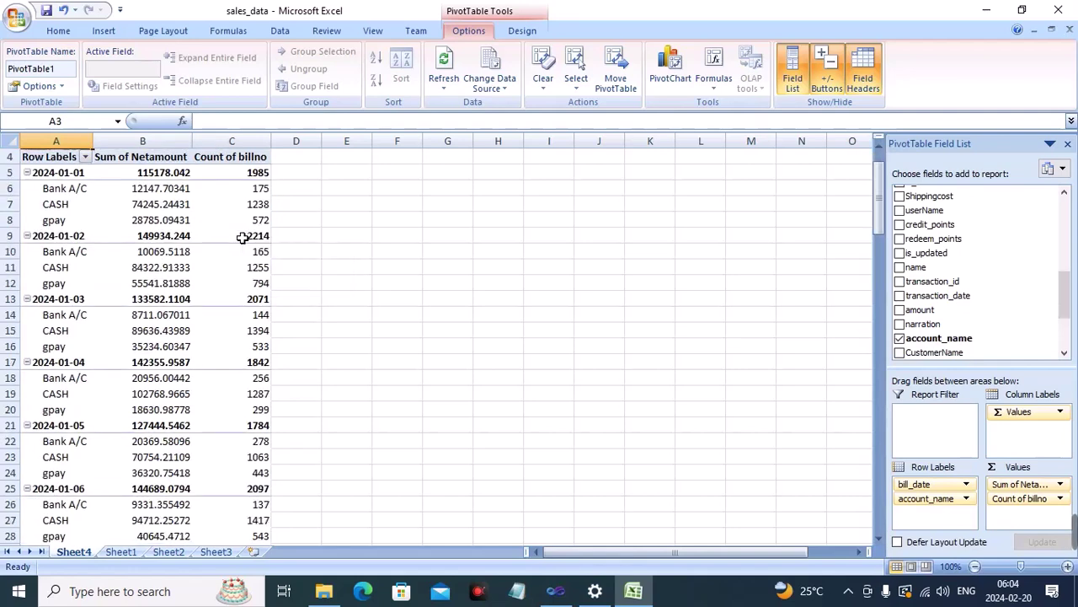
scroll(242, 238, "up", 1)
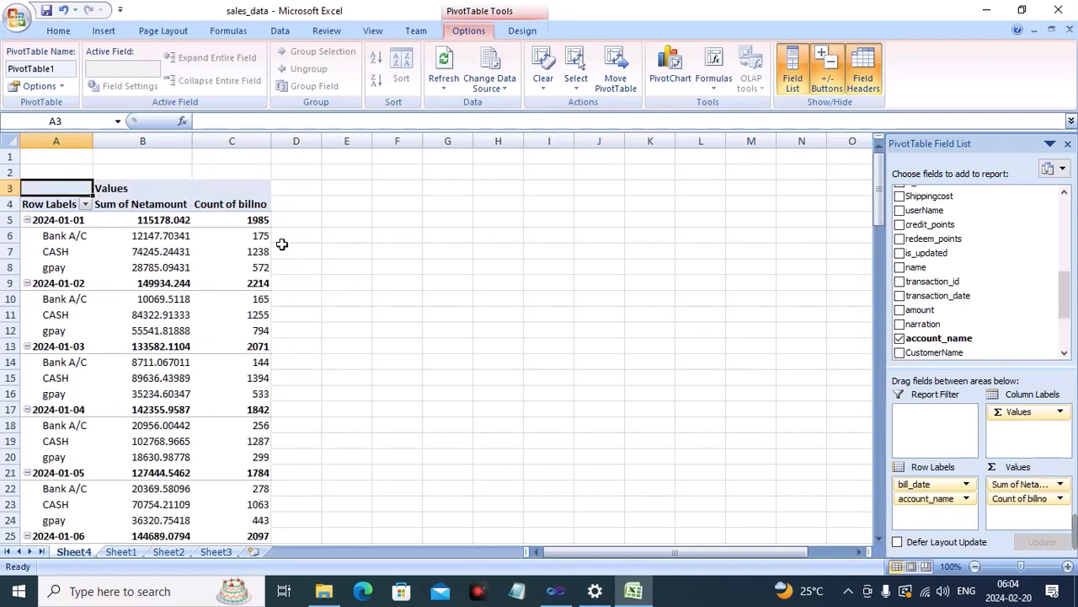
scroll(282, 244, "down", 3)
scroll(282, 245, "down", 5)
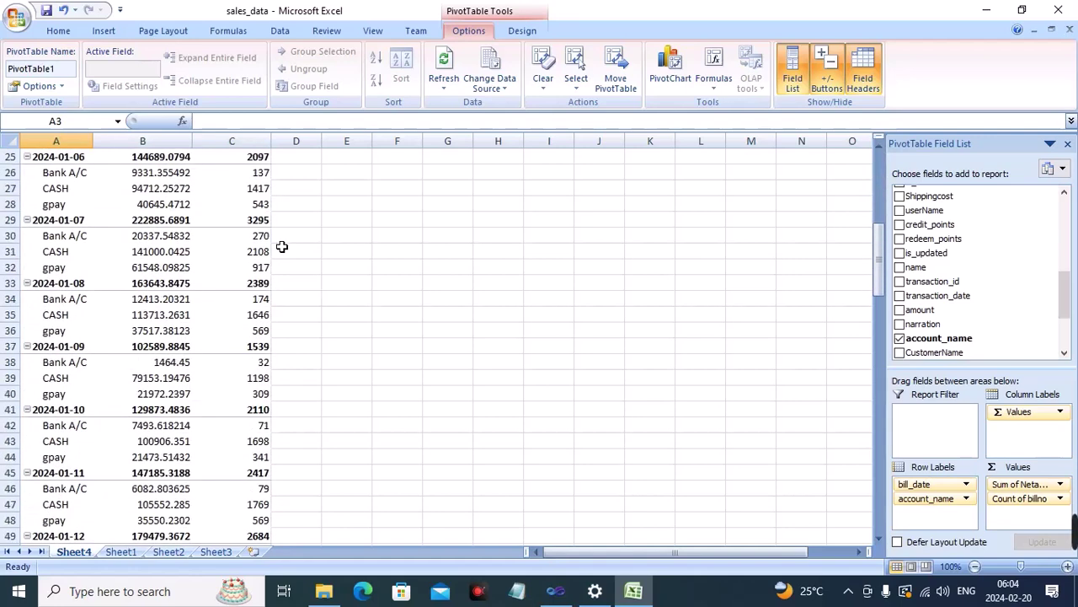
scroll(282, 244, "up", 8)
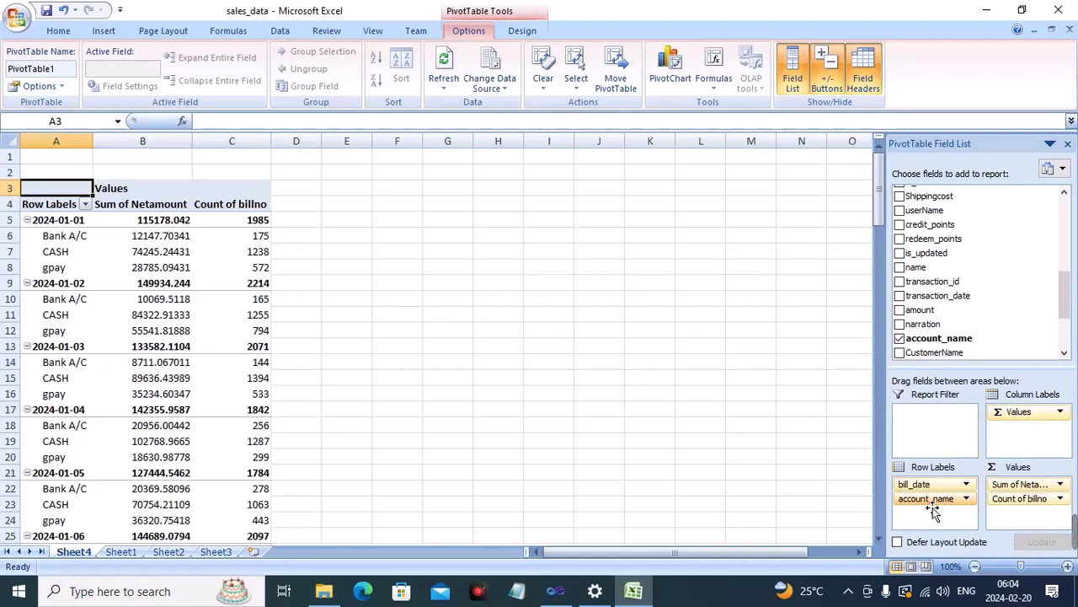
- Move account_name from the row labels to the column labels above Values and review the payment account columns down to the grand total
left_click_drag(934, 511, 1036, 416)
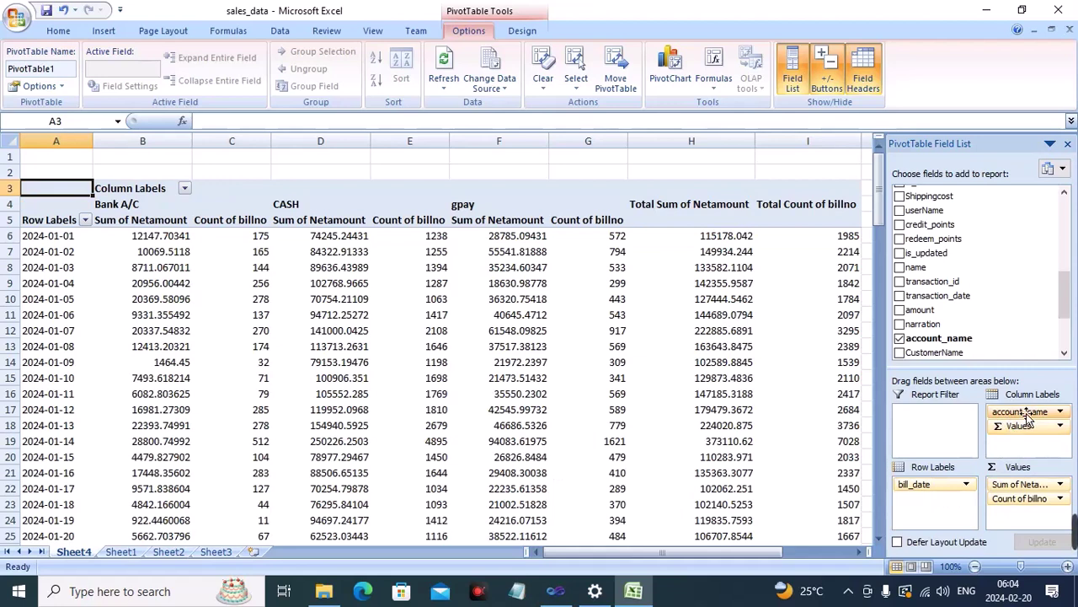
mouse_move(740, 554)
left_mouse_down()
mouse_move(809, 561)
mouse_move(742, 561)
left_mouse_up()
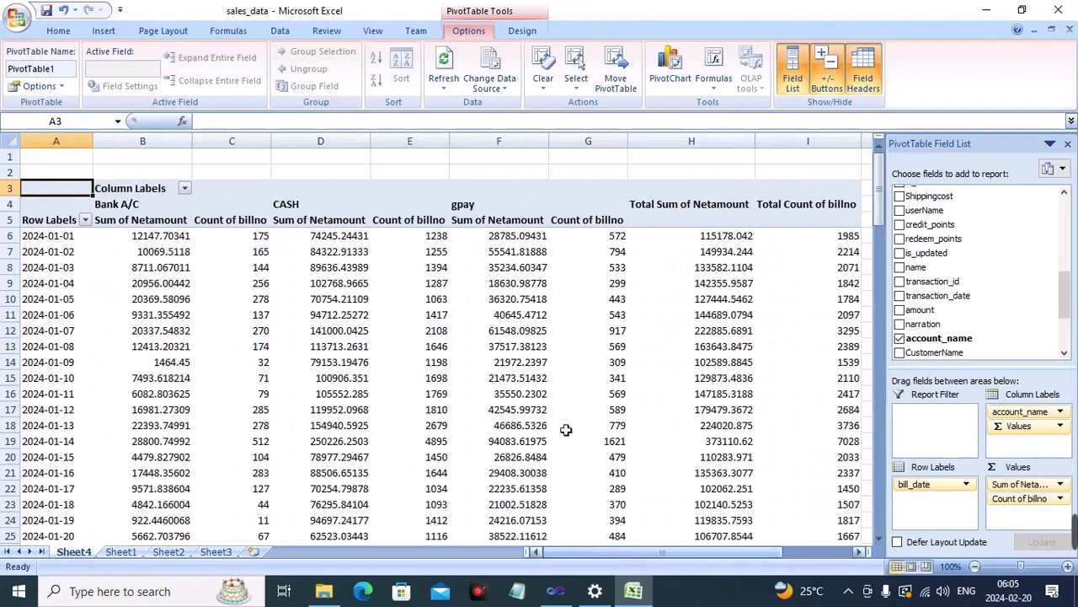
mouse_move(252, 236)
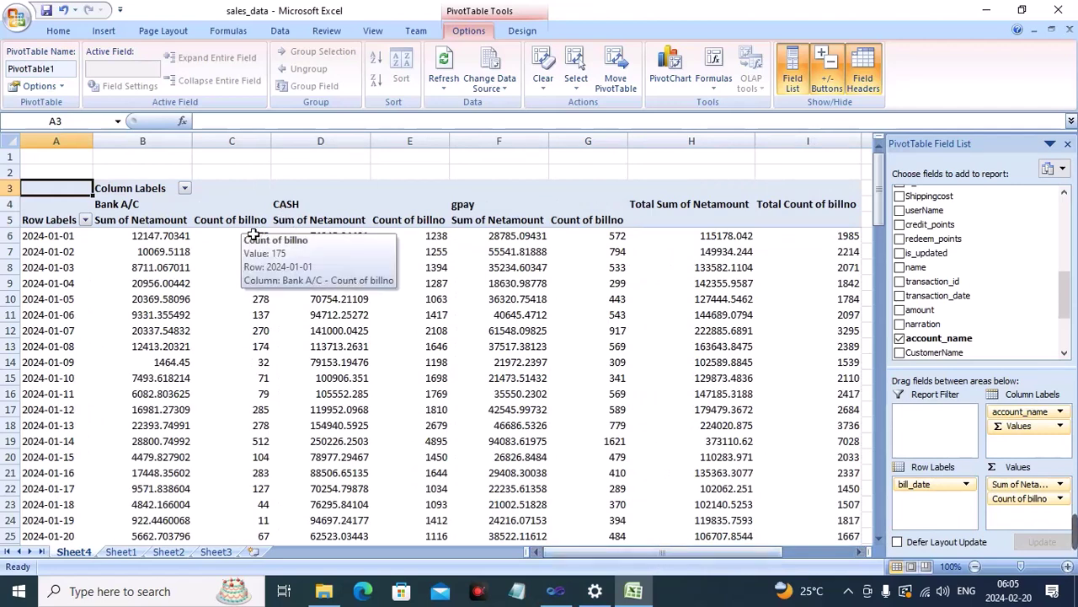
mouse_move(299, 237)
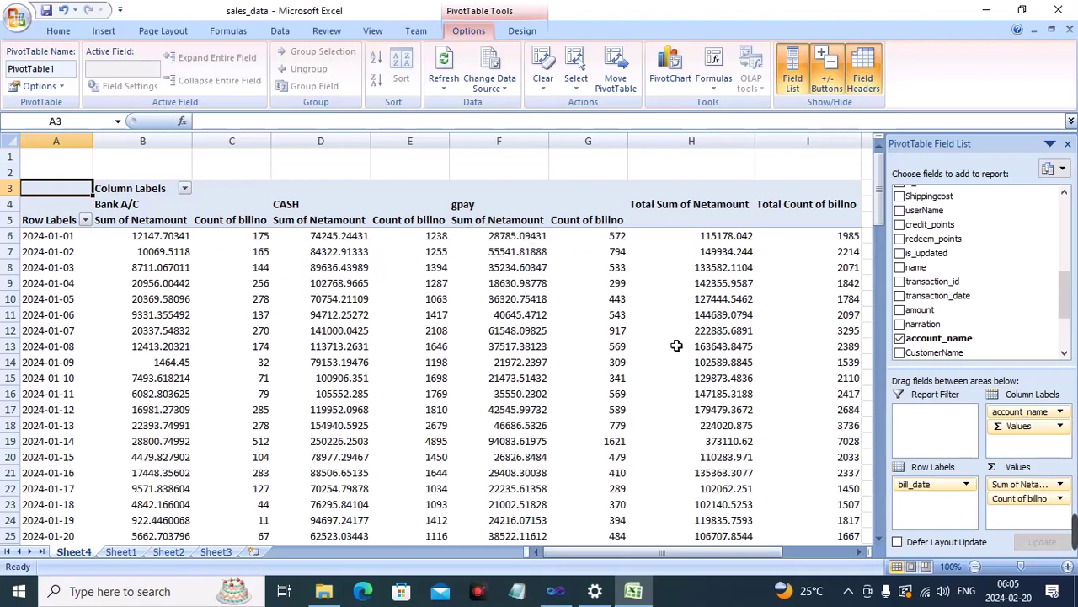
mouse_move(695, 556)
left_mouse_down()
mouse_move(735, 561)
mouse_move(675, 555)
left_mouse_up()
mouse_move(511, 242)
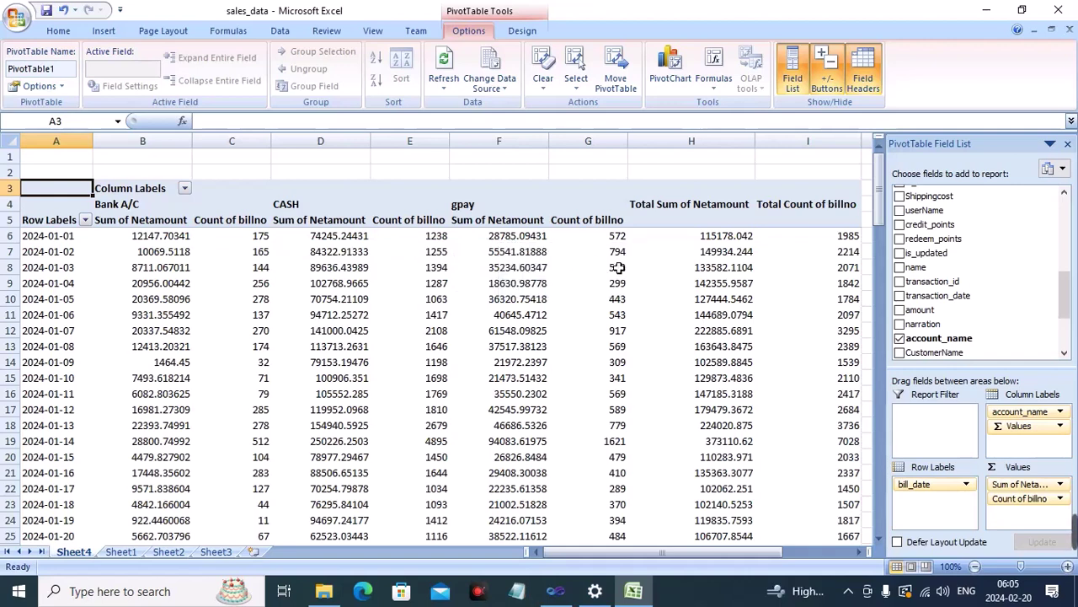
mouse_move(565, 264)
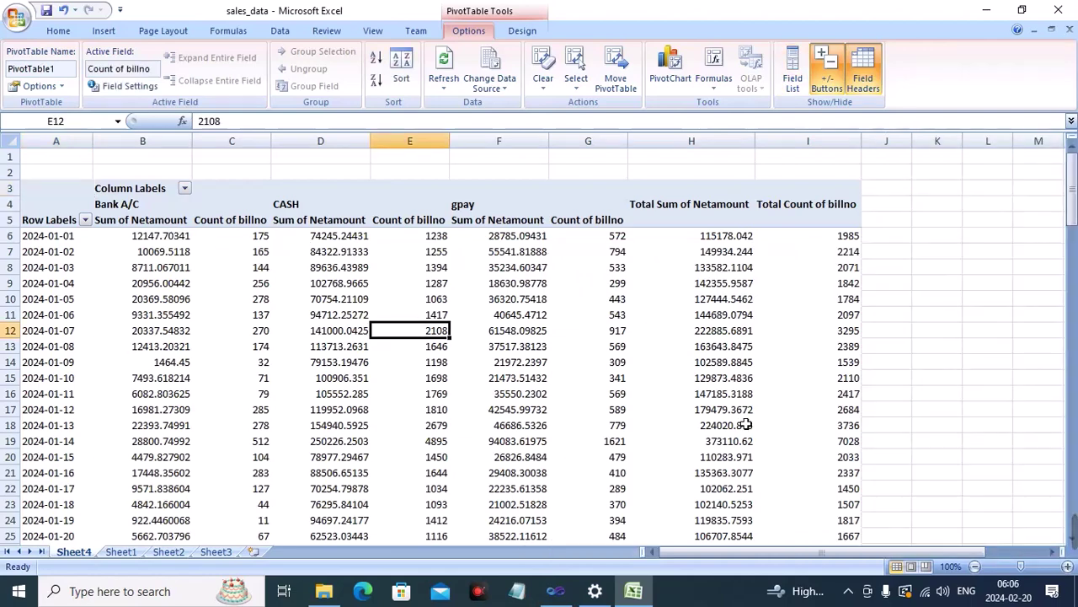
scroll(747, 425, "down", 4)
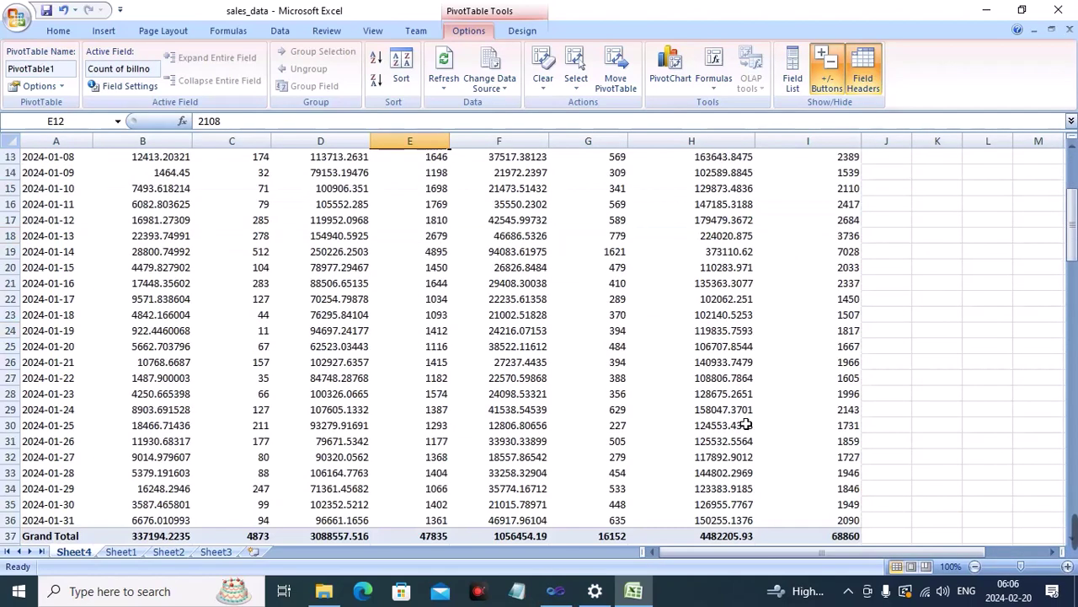
- Apply an orange style with a solid header to the entire payment account PivotTable and save the workbook
scroll(746, 425, "down", 2)
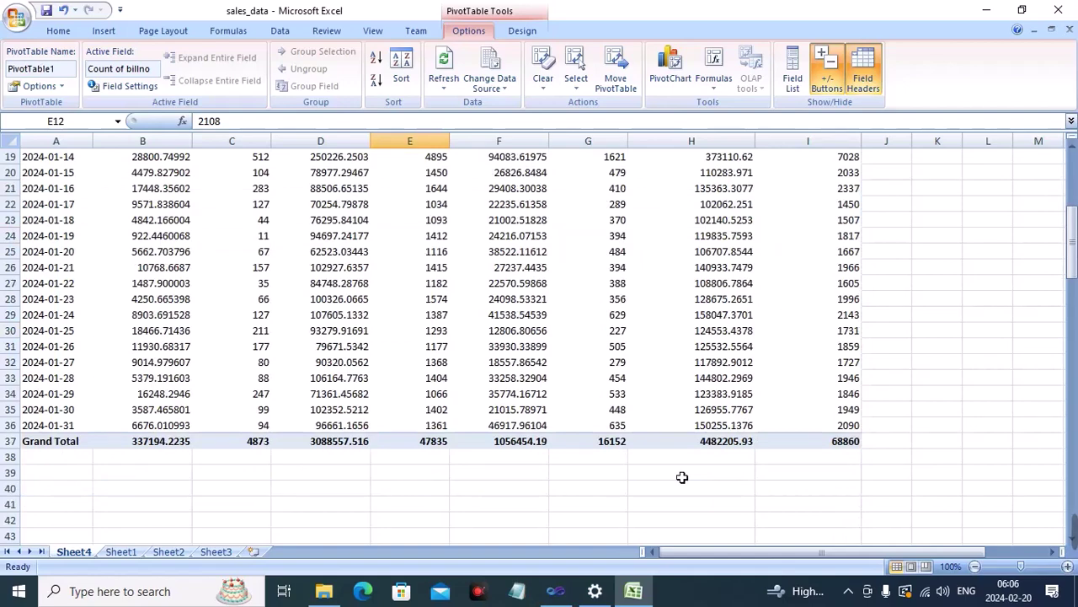
scroll(691, 474, "up", 6)
key("ctrl+a")
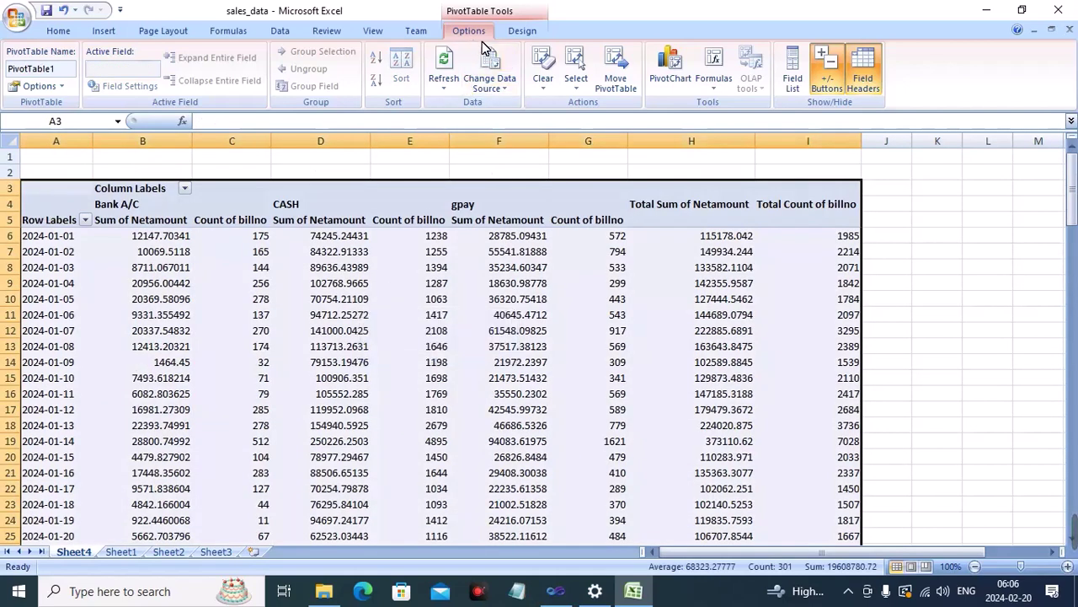
left_click(526, 34)
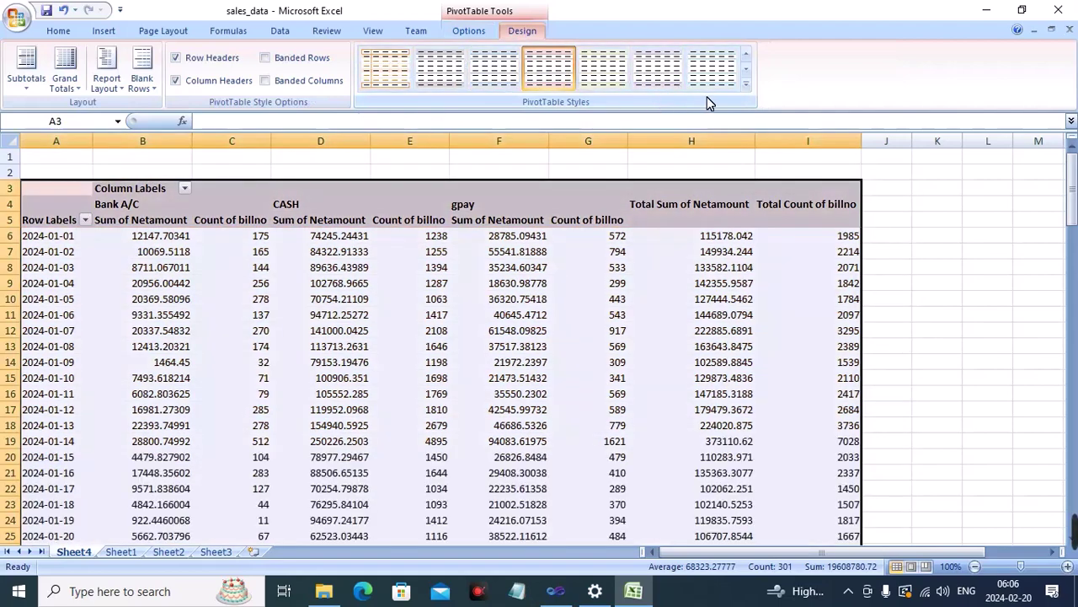
left_click(746, 84)
scroll(469, 321, "down", 5)
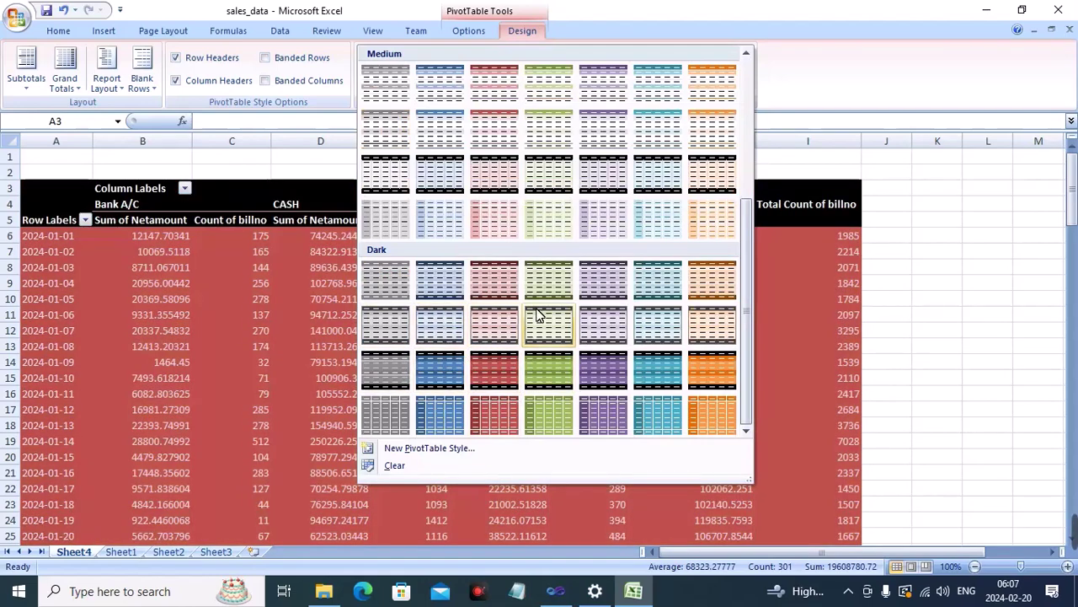
left_click(548, 278)
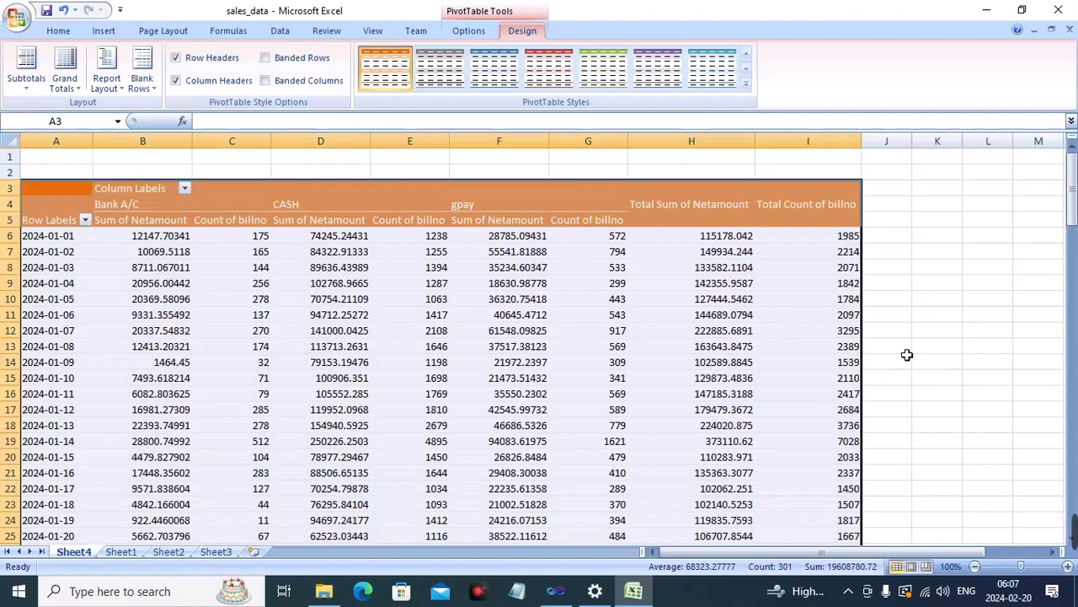
scroll(907, 355, "down", 3)
scroll(908, 357, "up", 3)
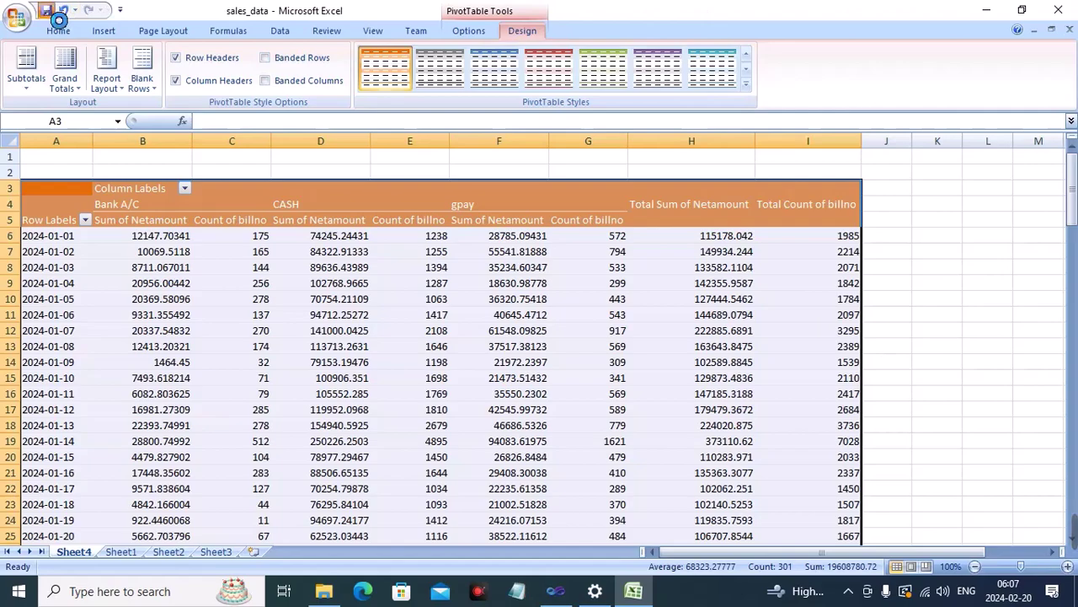
left_click(47, 11)
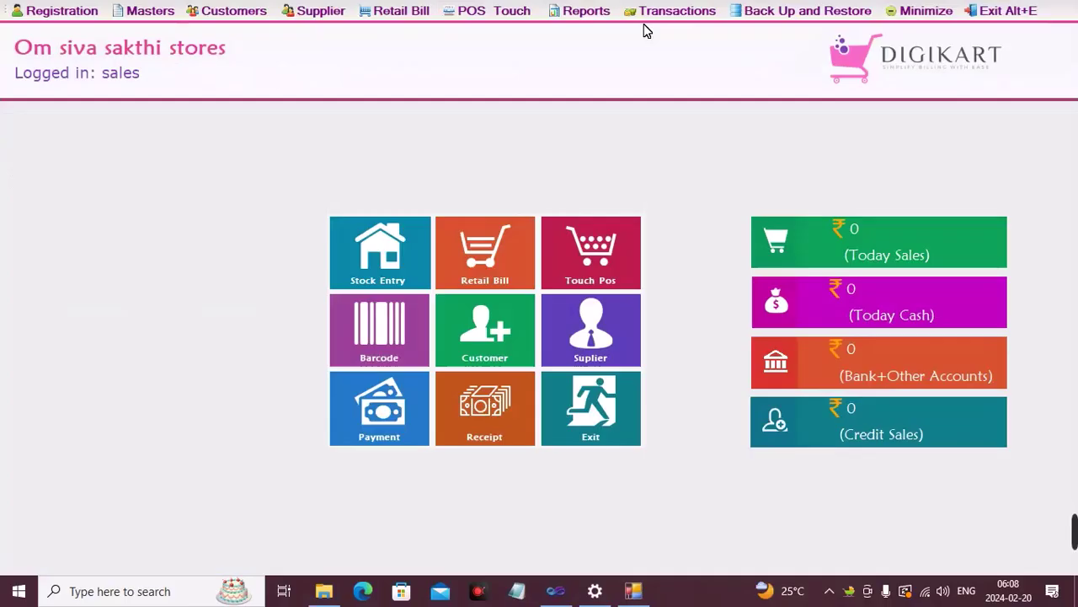
- In DigiKart, open the raw data export form and set its From date to 1 February 2024
left_click(678, 11)
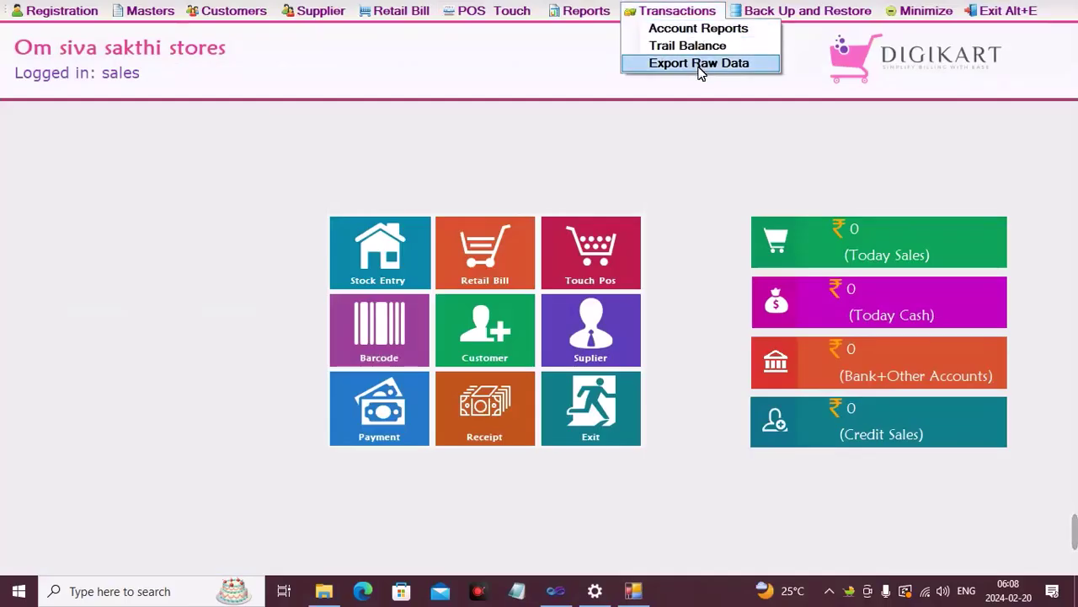
left_click(699, 63)
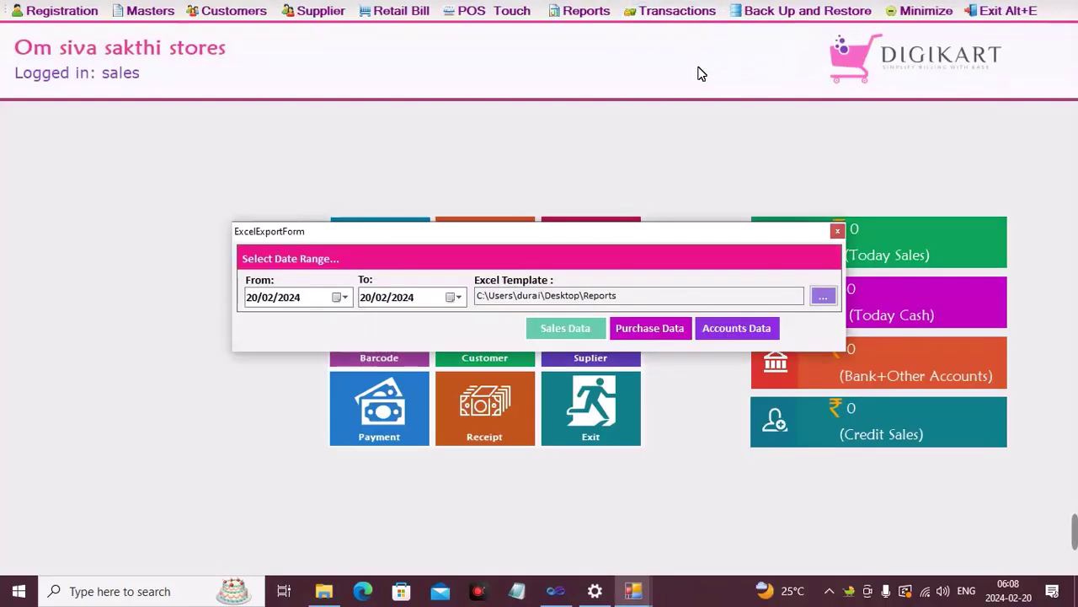
left_click(344, 297)
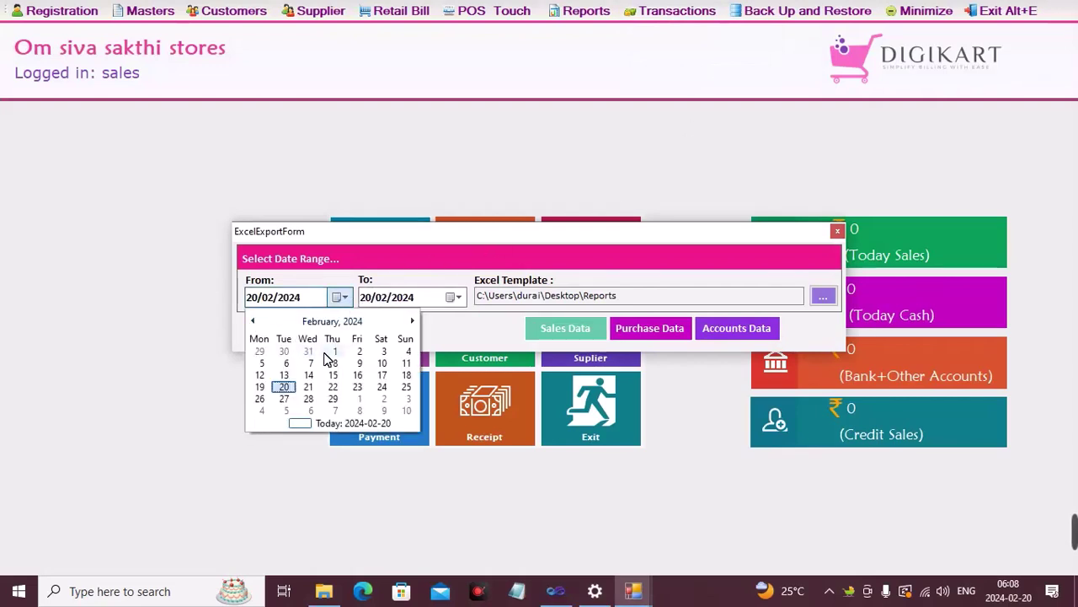
left_click(334, 353)
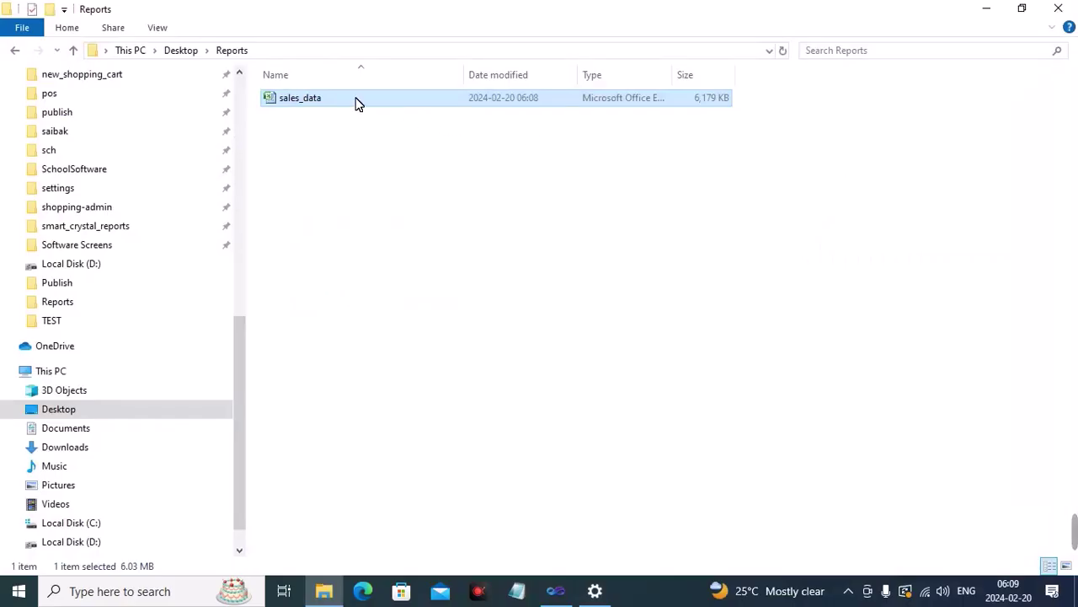
- Open the exported sales_data workbook in Excel and review the daily PivotTable on Sheet4 down to the grand total
double_click(357, 102)
left_click(15, 18)
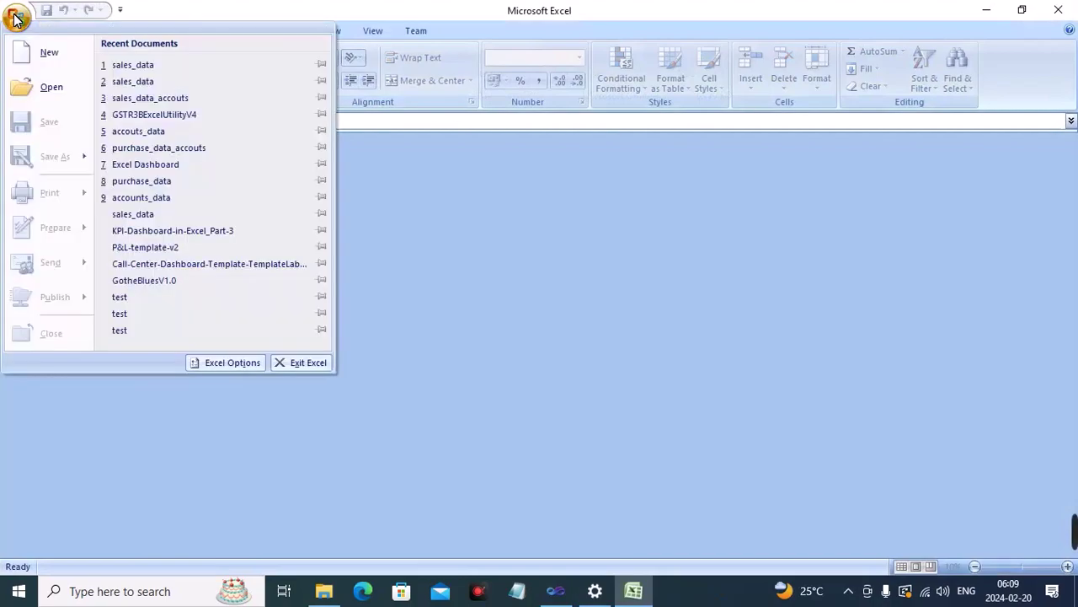
left_click(132, 65)
scroll(619, 300, "down", 4)
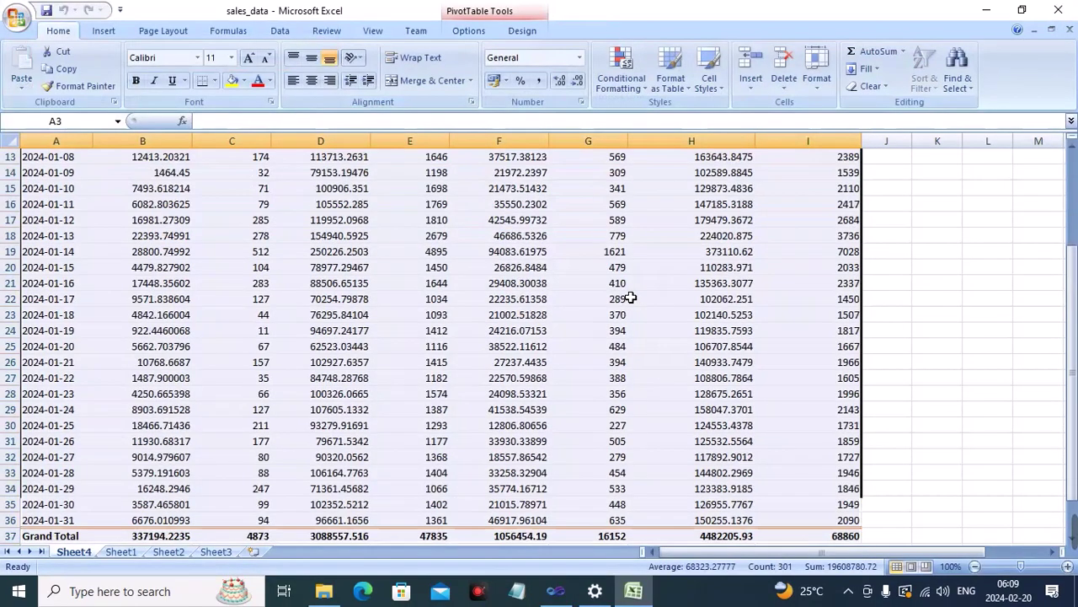
scroll(631, 296, "up", 2)
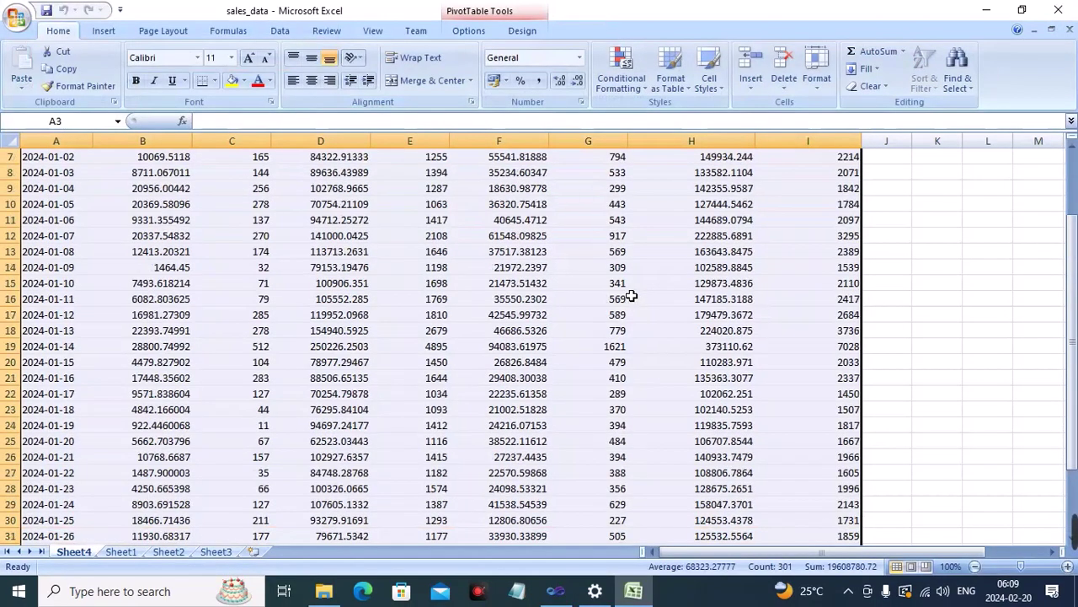
scroll(631, 295, "up", 1)
key("Return")
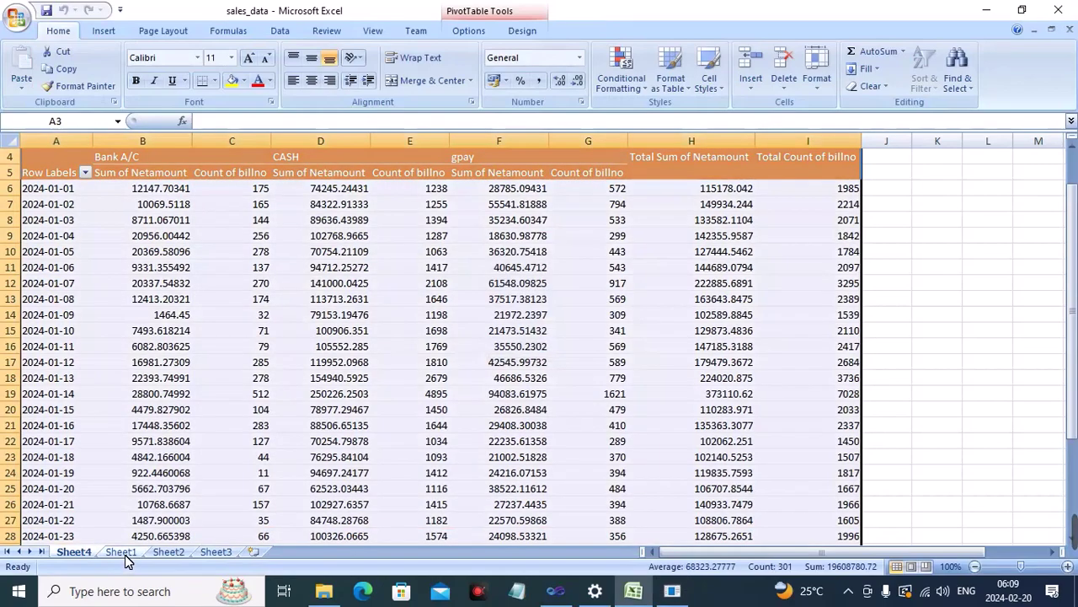
- Check the February 2024 sales rows on Sheet1 and refresh the PivotTable on Sheet4 from them
left_click(122, 552)
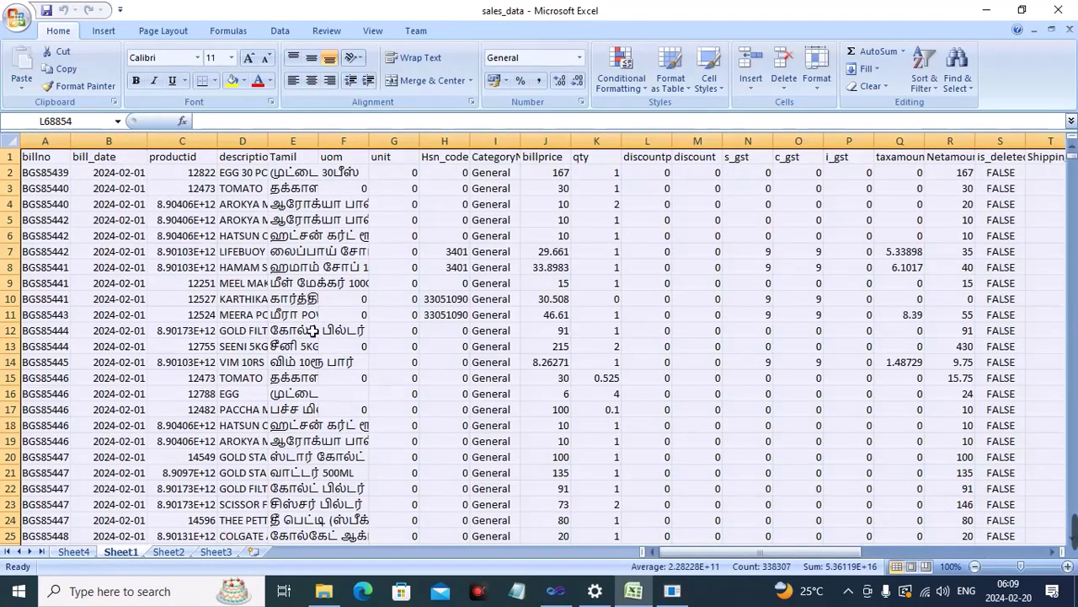
scroll(313, 331, "down", 5)
scroll(281, 301, "down", 20)
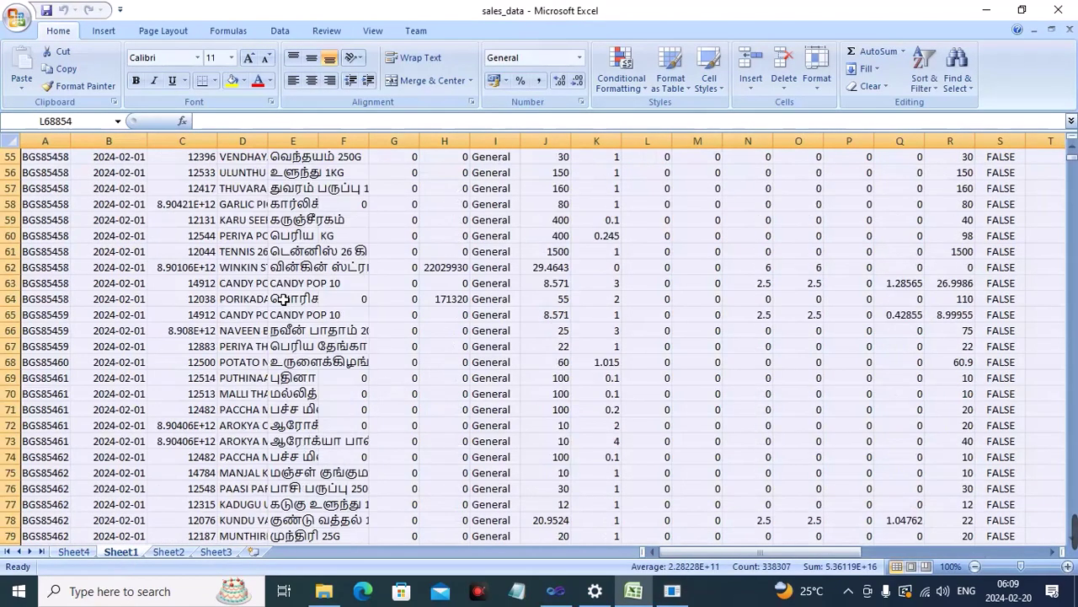
left_click(73, 552)
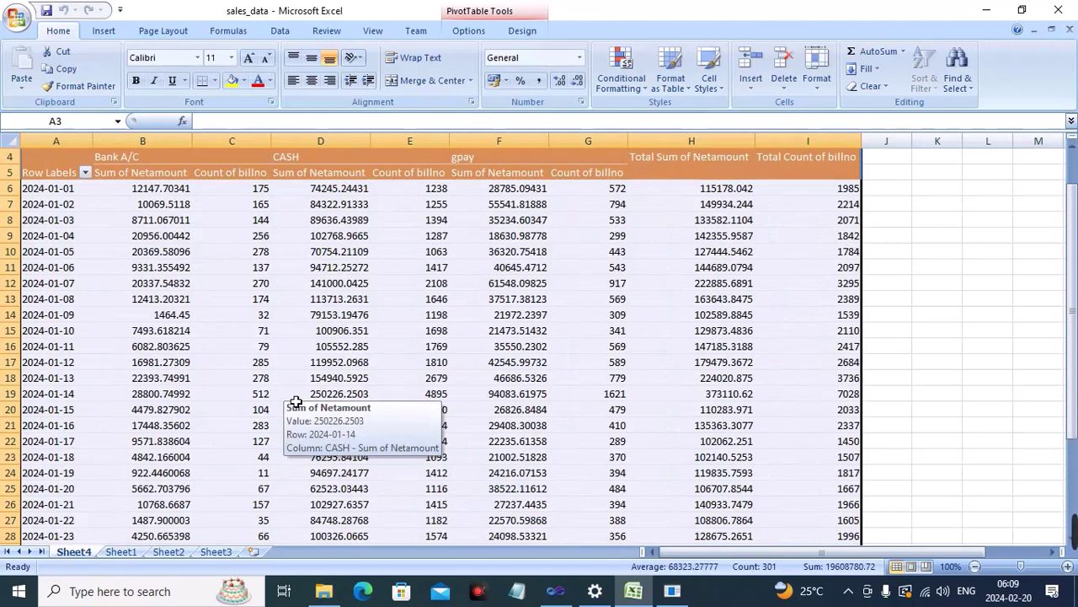
key("alt+F5")
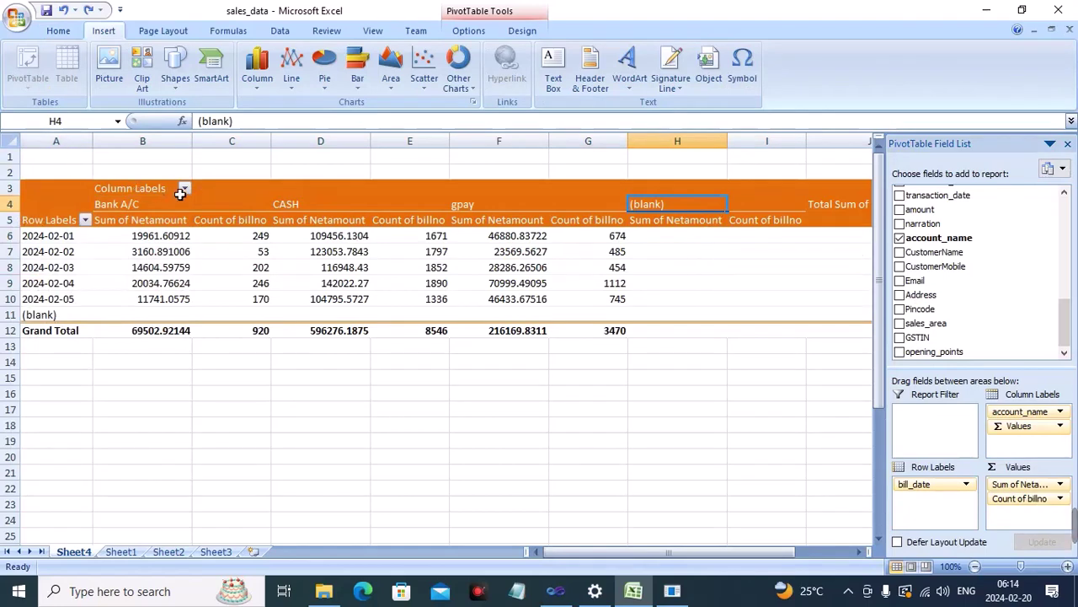
- Filter the (blank) account out of the PivotTable's account_name column labels and save the workbook
left_click(184, 189)
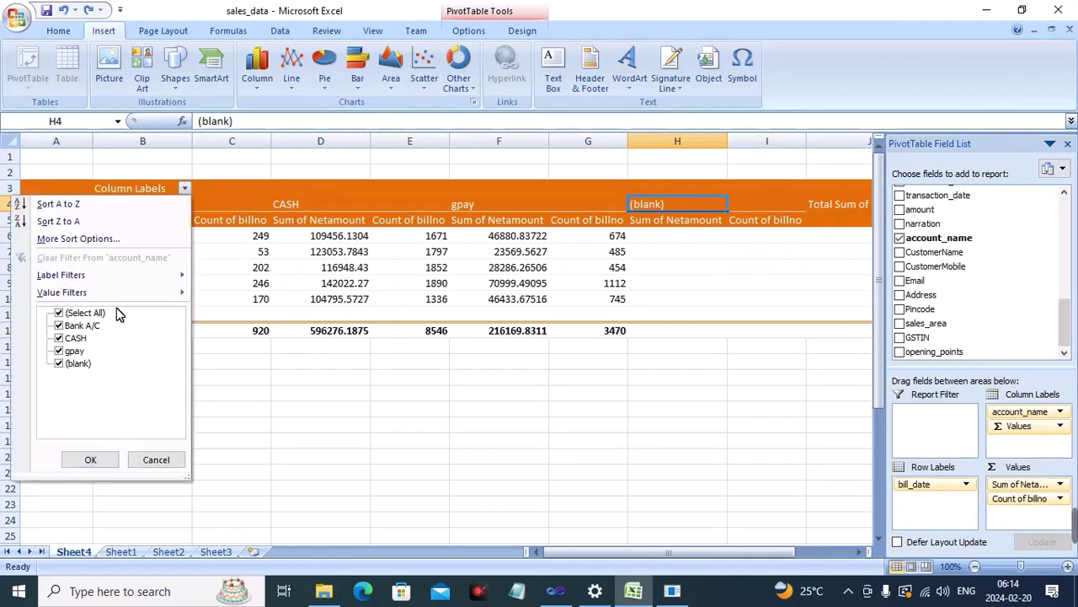
left_click(59, 364)
left_click(89, 459)
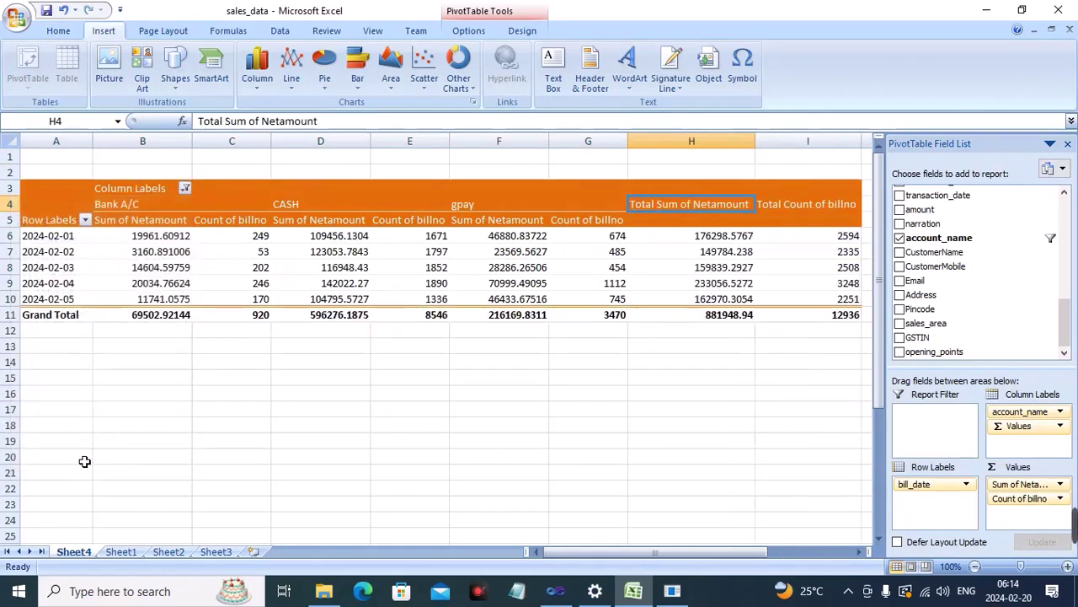
left_click(476, 444)
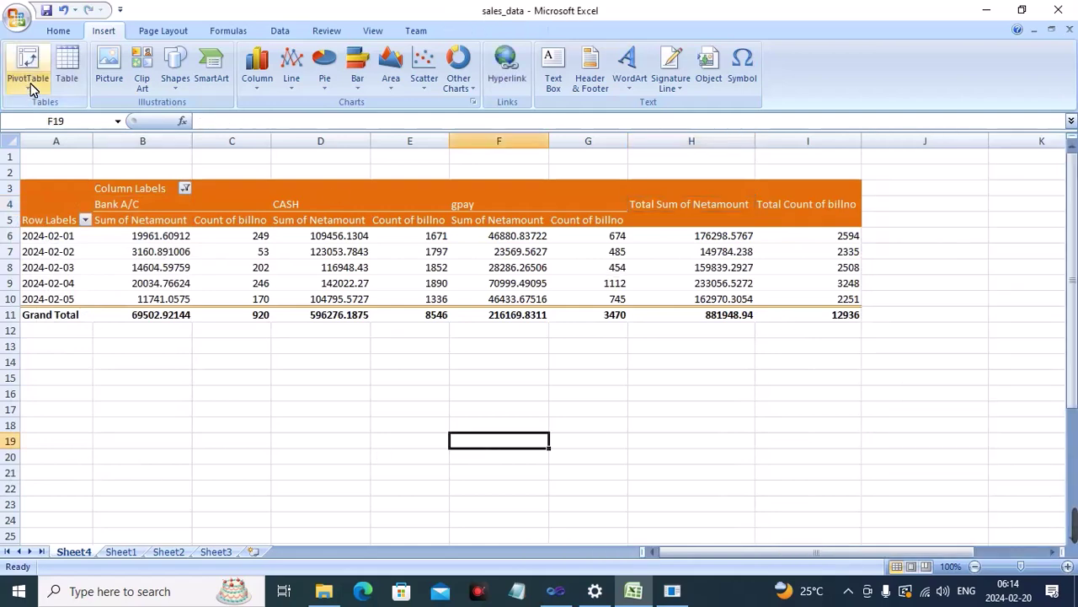
left_click(47, 11)
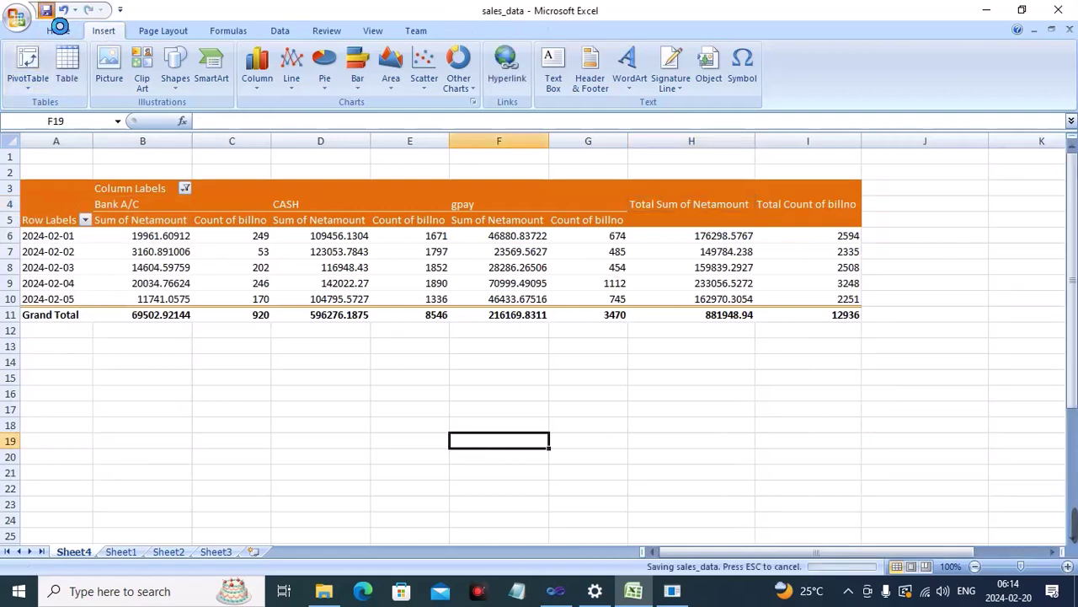